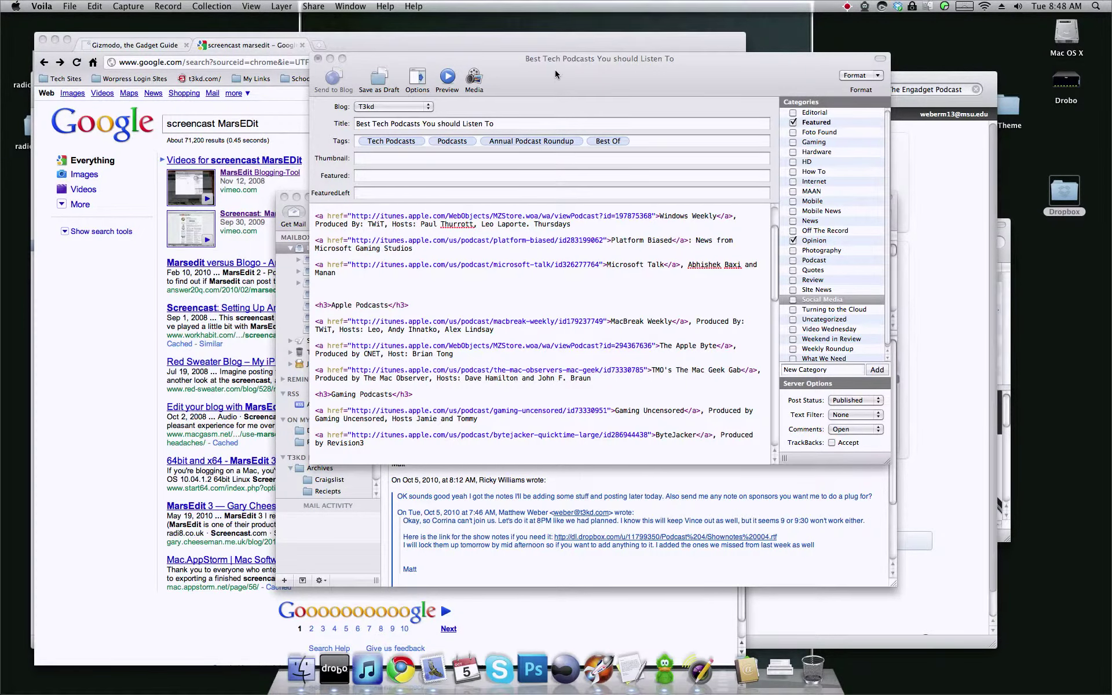
Step: Arrange the post window and the main blog window side by side
left_click_drag(556, 74, 614, 84)
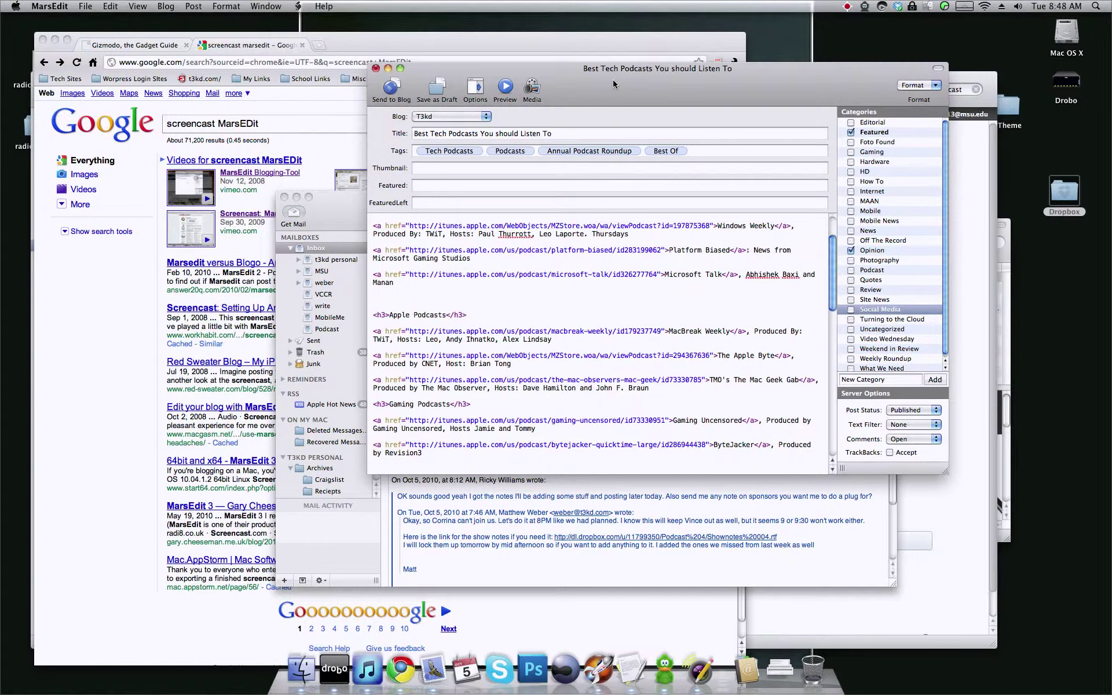
left_click_drag(614, 84, 646, 116)
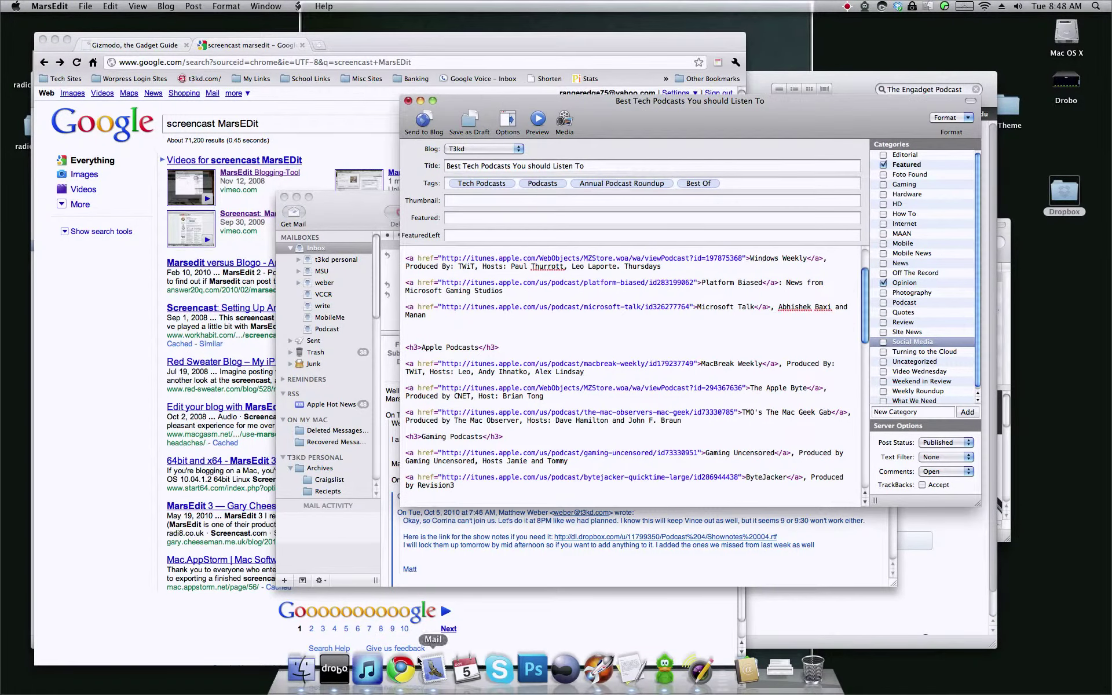
left_click(596, 652)
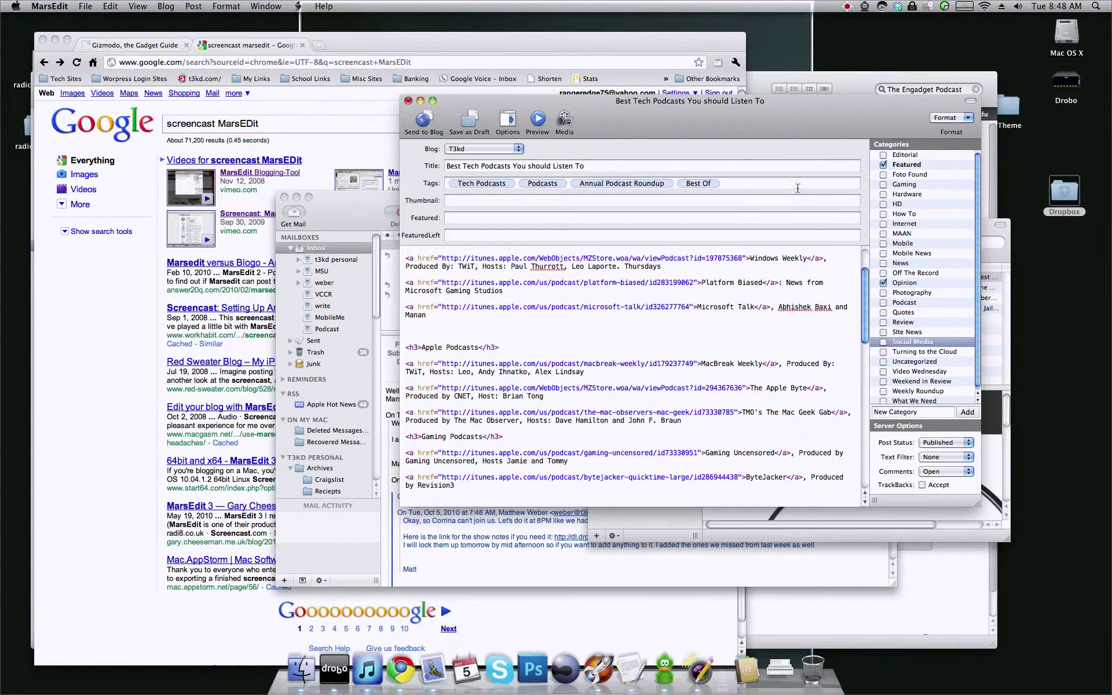
left_click_drag(772, 130, 497, 123)
left_click(826, 236)
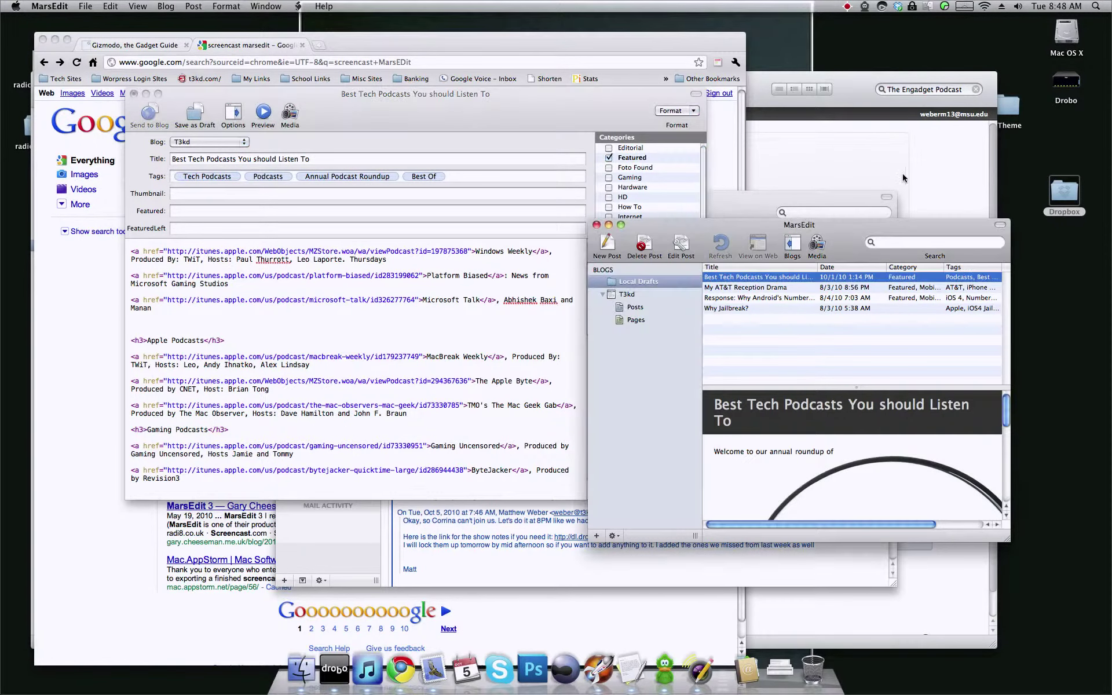
left_click_drag(856, 237, 912, 157)
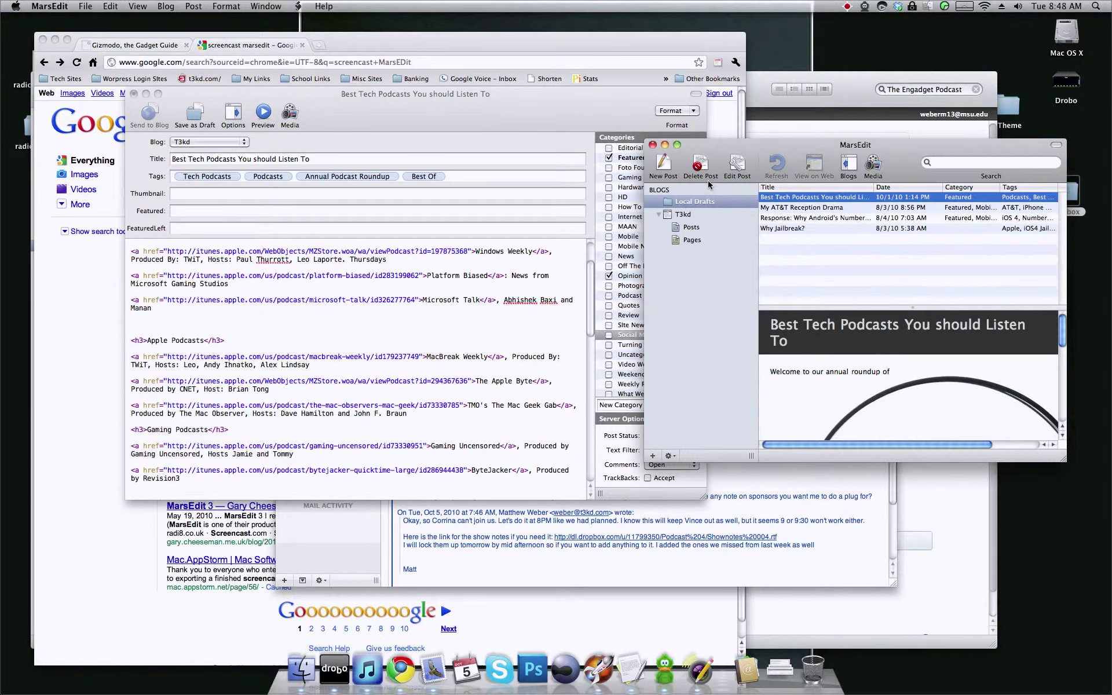
Step: Browse the T3kd blog's Pages, then its Posts, and start a new blank post
left_click(679, 216)
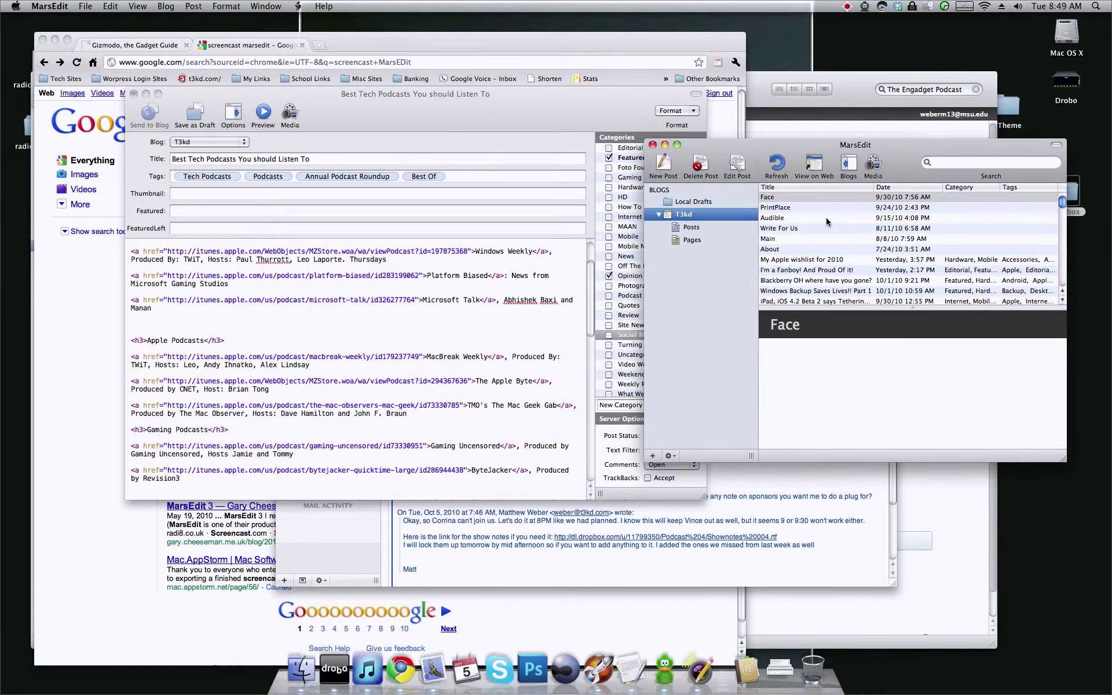
left_click(692, 242)
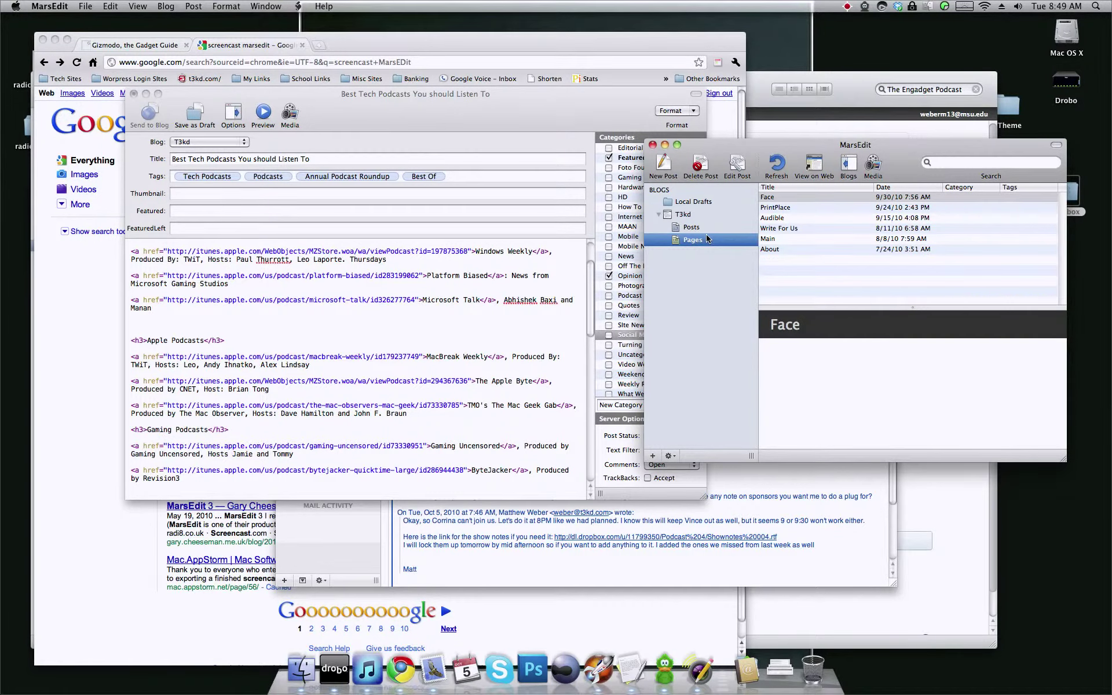
left_click(699, 229)
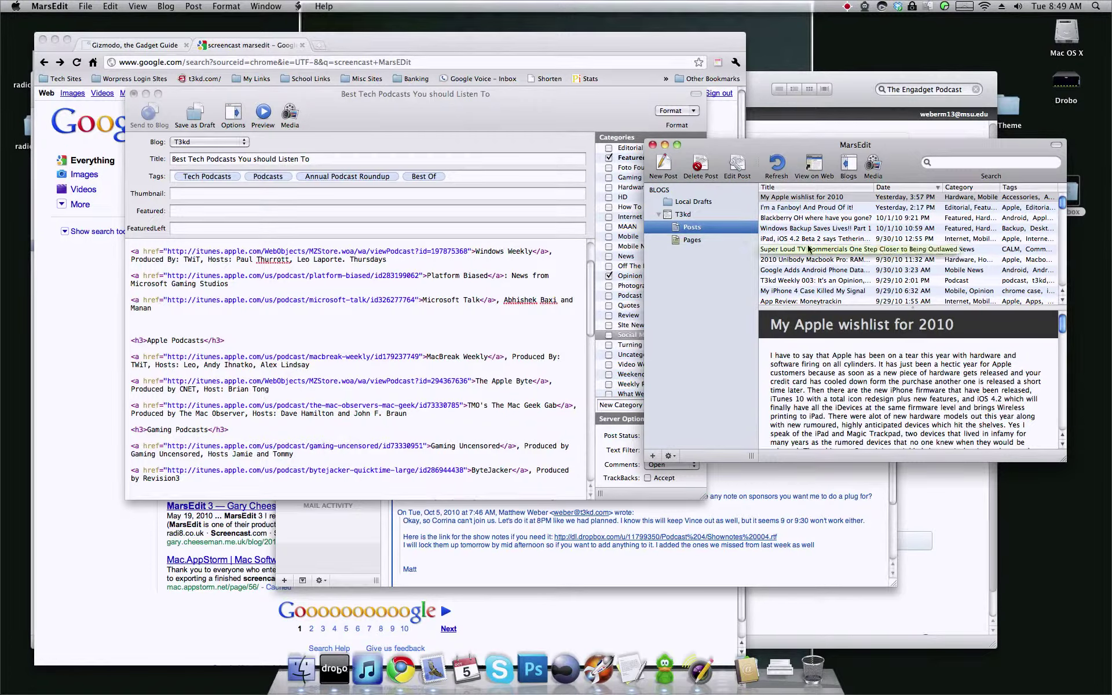
scroll(810, 249, "down", 10)
scroll(811, 247, "up", 8)
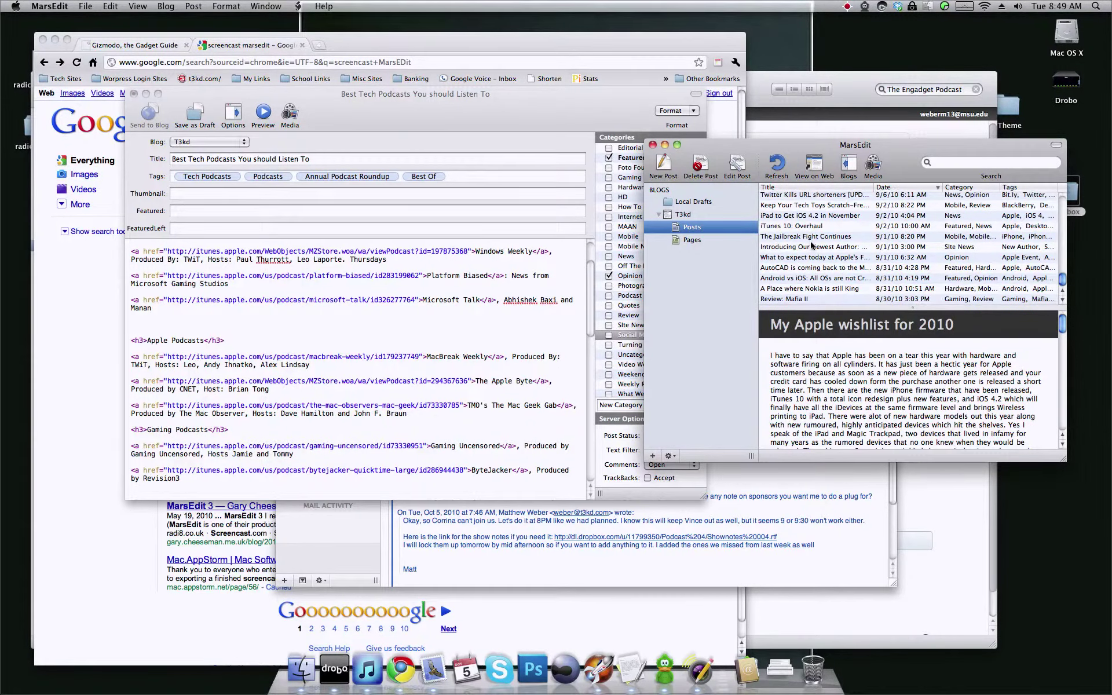
left_click(665, 164)
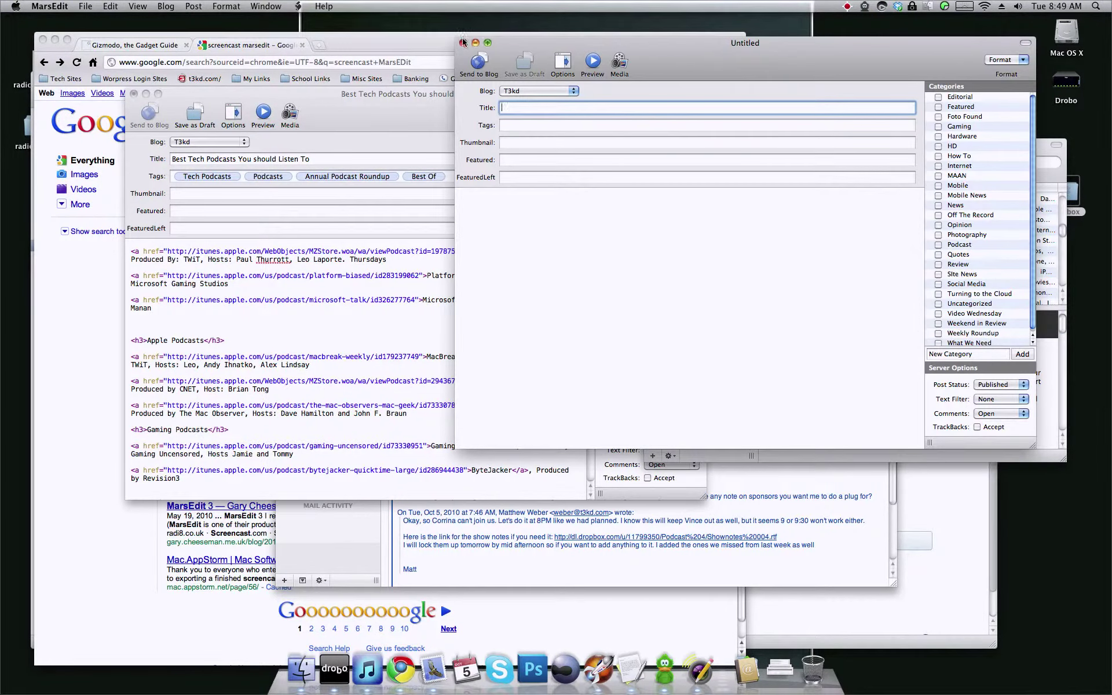
Step: Close the empty untitled post, review the Best Tech Podcasts HTML, and preview it
left_click(463, 42)
left_click(493, 99)
left_click_drag(479, 98, 725, 77)
scroll(610, 337, "up", 3)
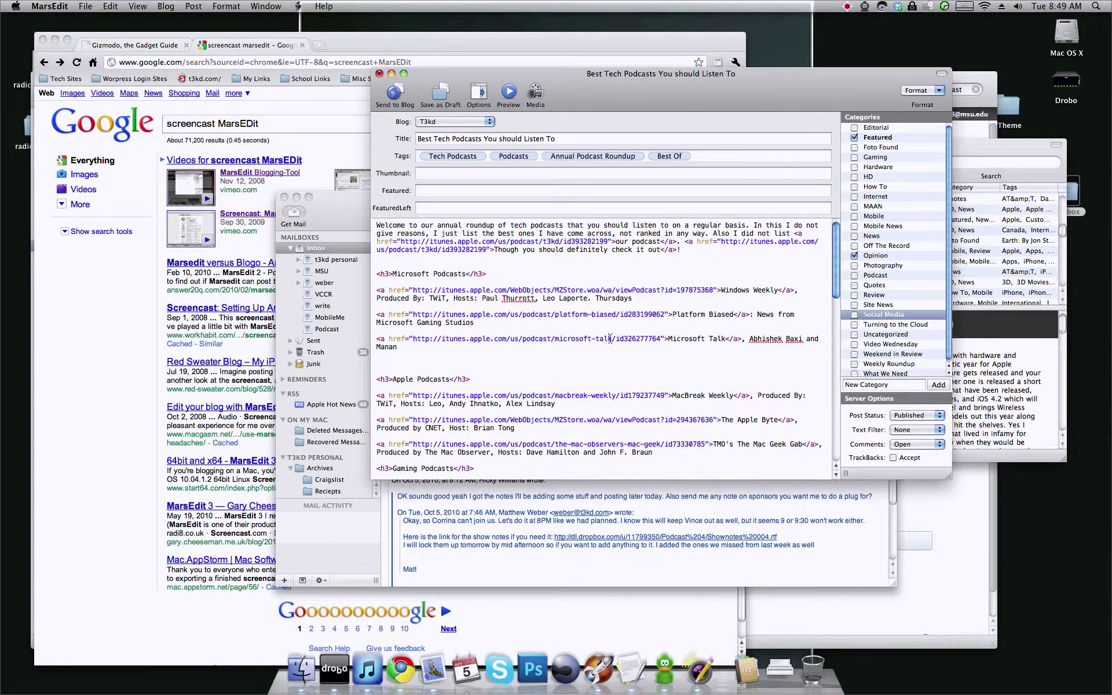
scroll(613, 322, "down", 1)
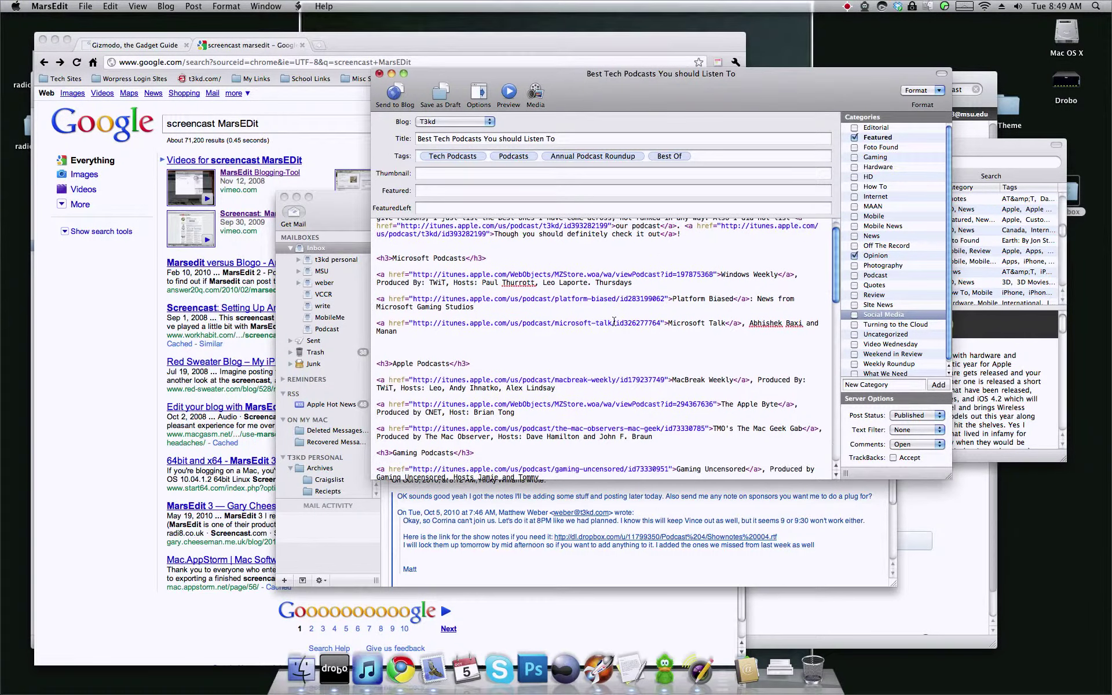
scroll(611, 318, "up", 1)
scroll(610, 318, "down", 15)
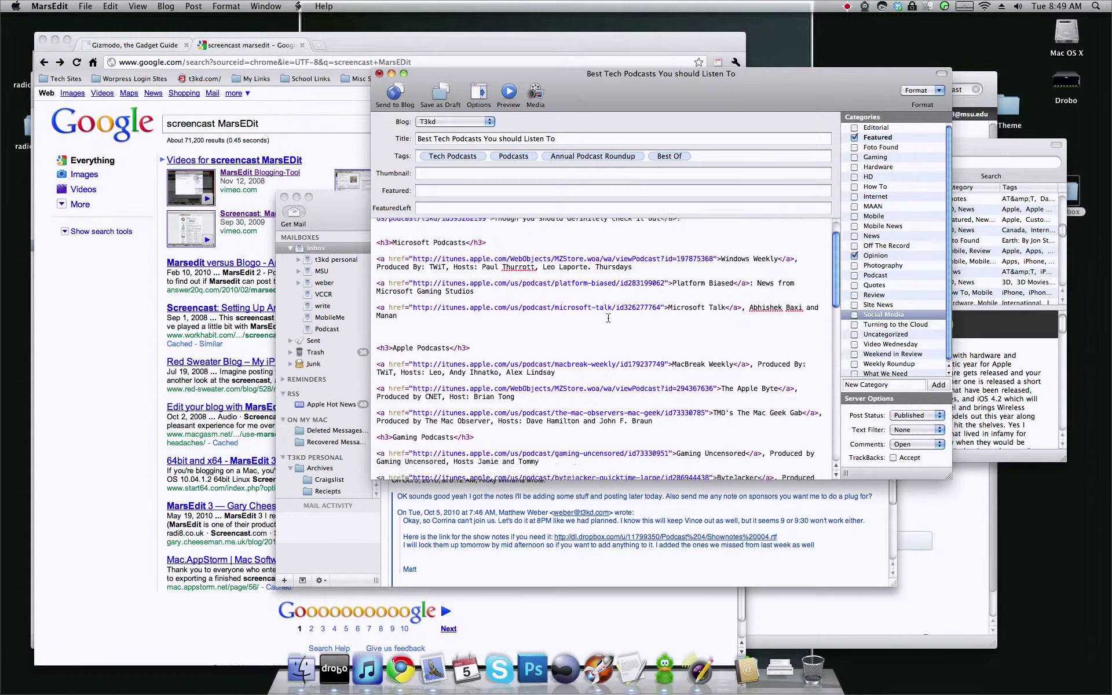
scroll(607, 322, "down", 9)
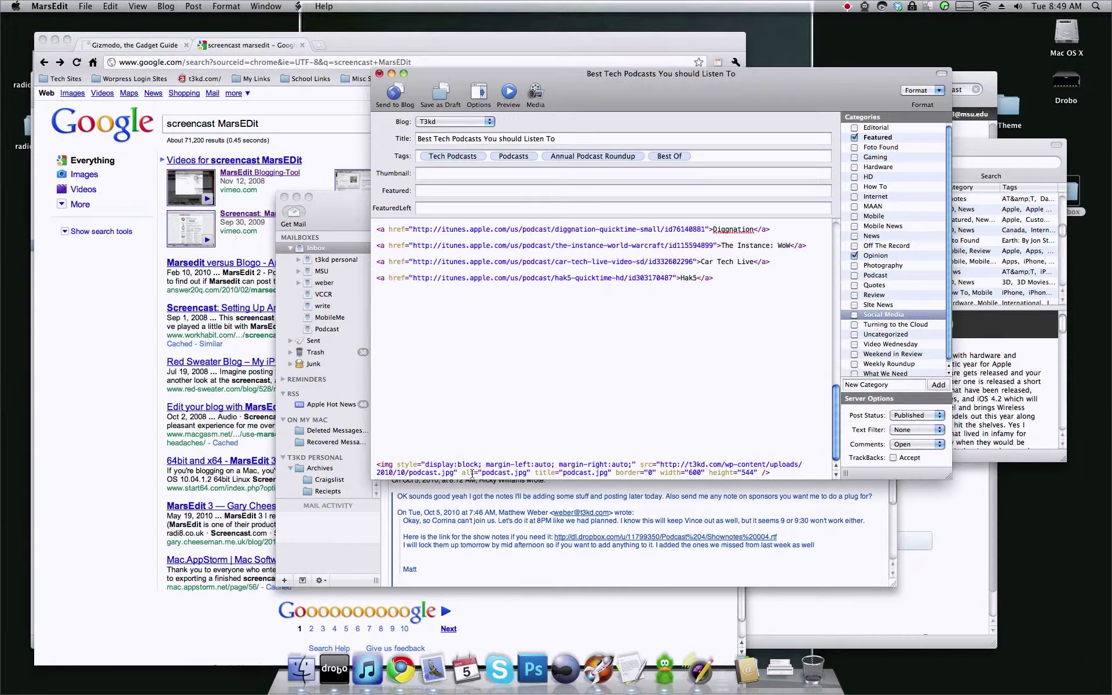
left_click(508, 98)
Step: Compare the rendered preview against the HTML editor, then close the preview
scroll(408, 342, "down", 10)
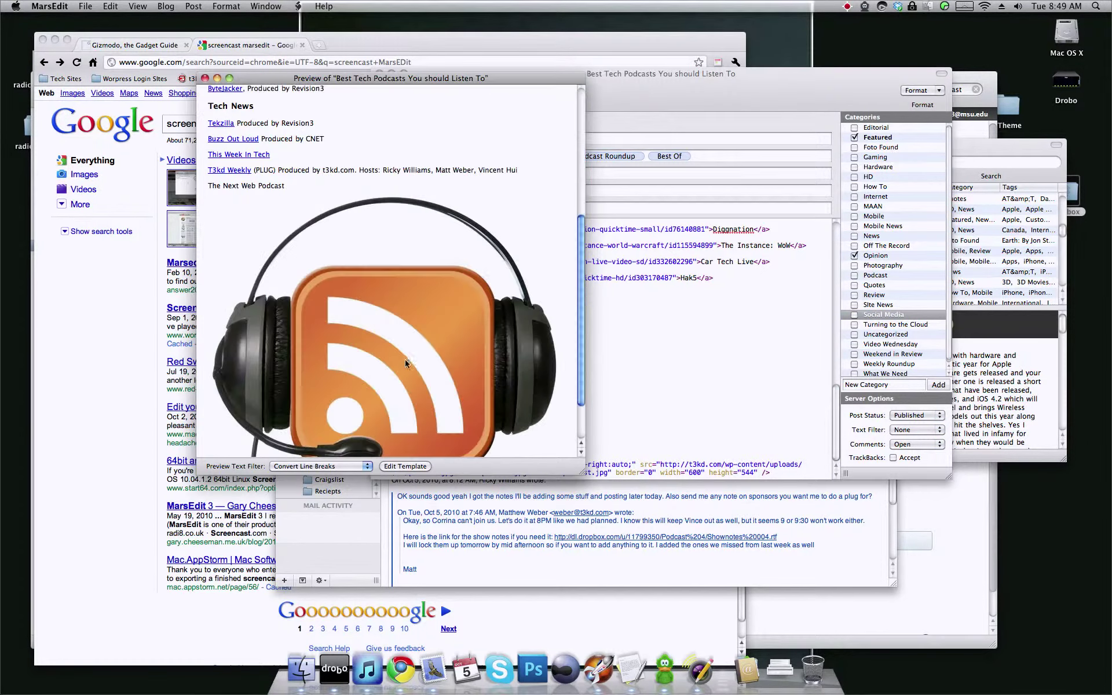
scroll(405, 364, "down", 3)
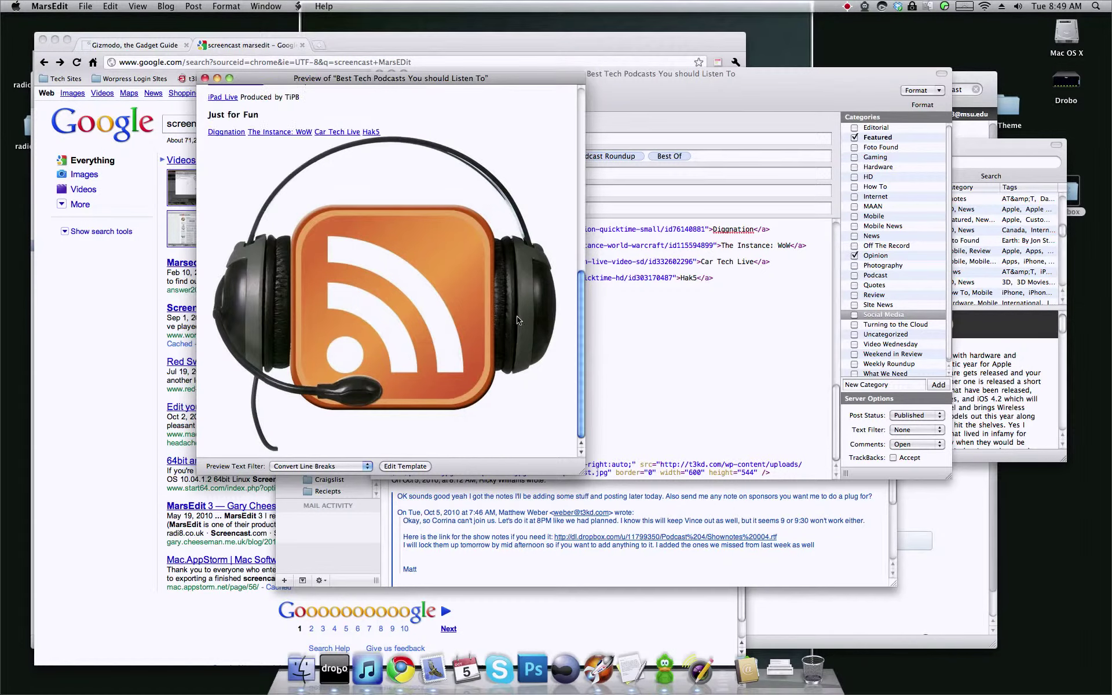
left_click(653, 333)
scroll(585, 342, "up", 3)
scroll(580, 348, "up", 10)
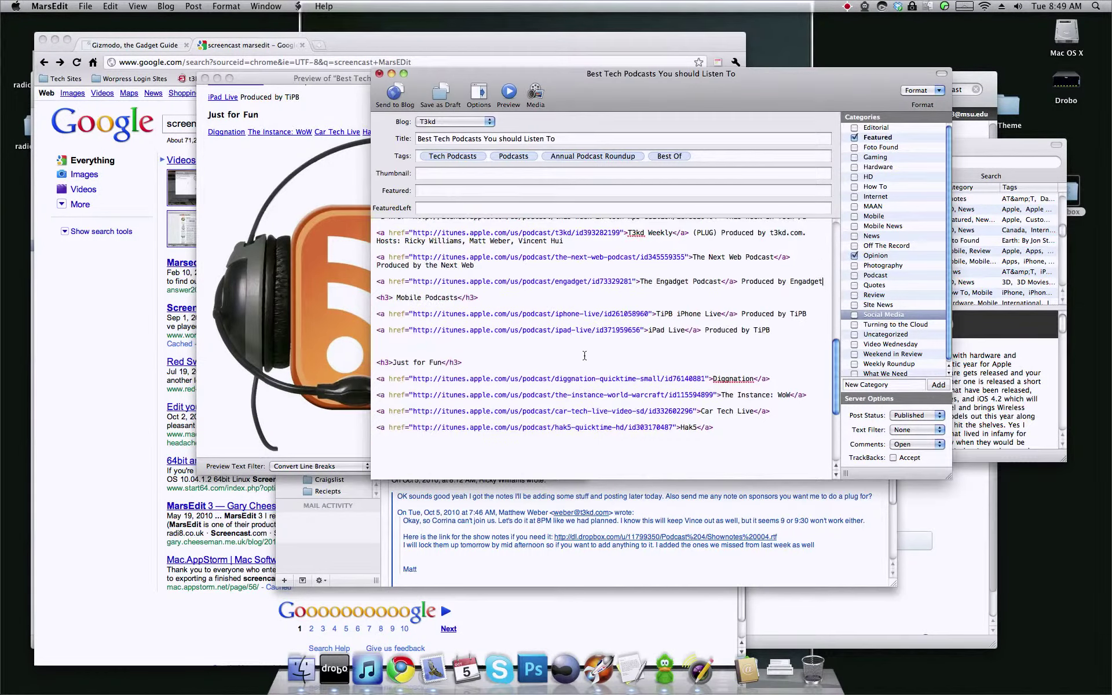
scroll(525, 346, "up", 1)
left_click(290, 282)
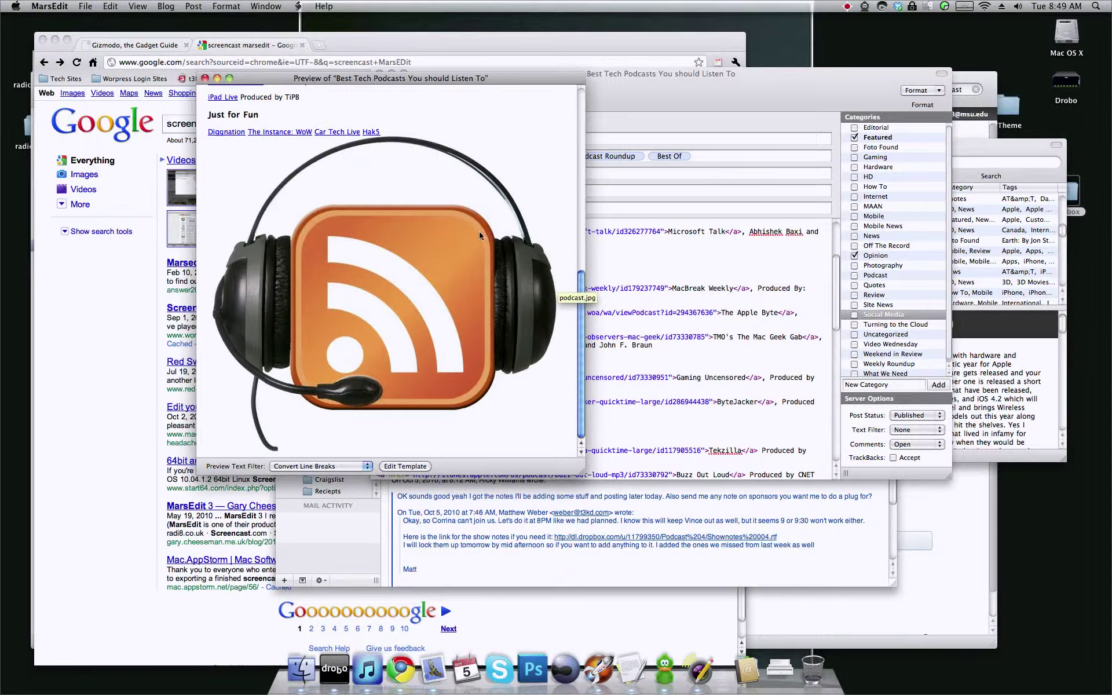
scroll(646, 276, "up", 2)
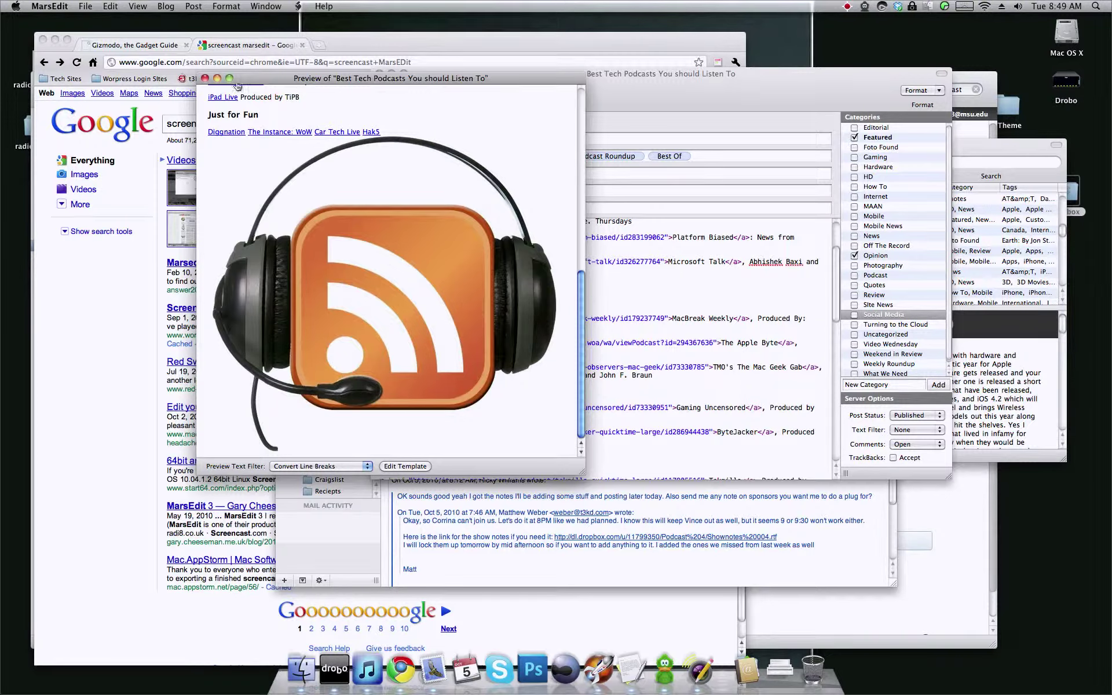
left_click(204, 78)
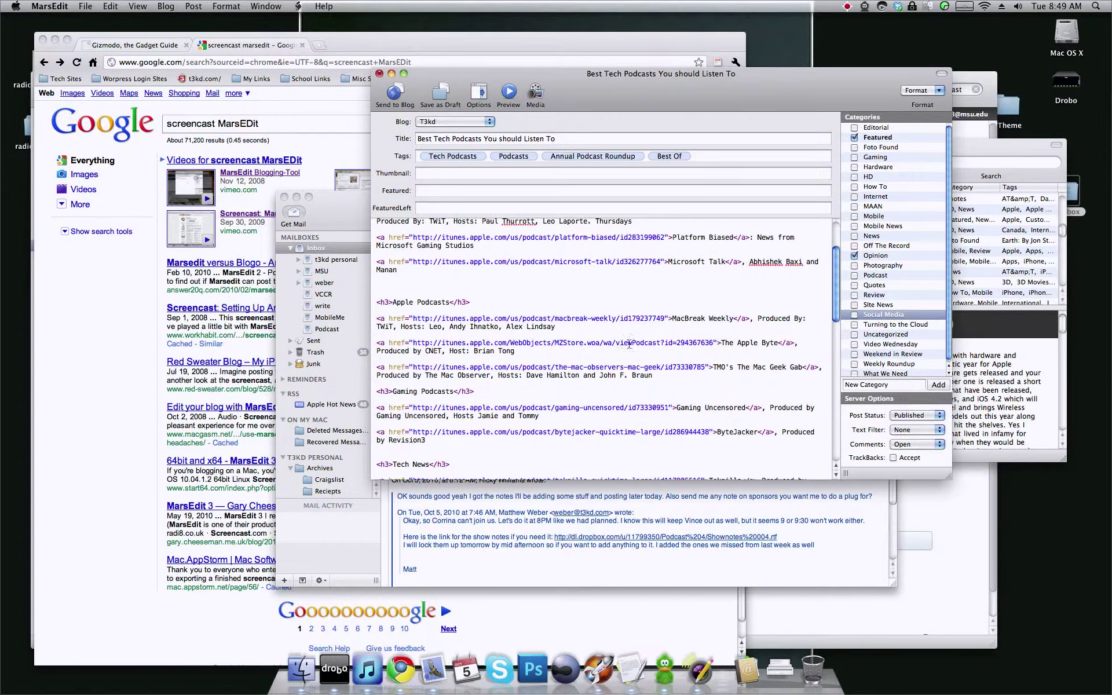
Step: Scroll back to the top of the post's HTML source, then return to Chrome
scroll(630, 344, "up", 3)
scroll(443, 267, "down", 15)
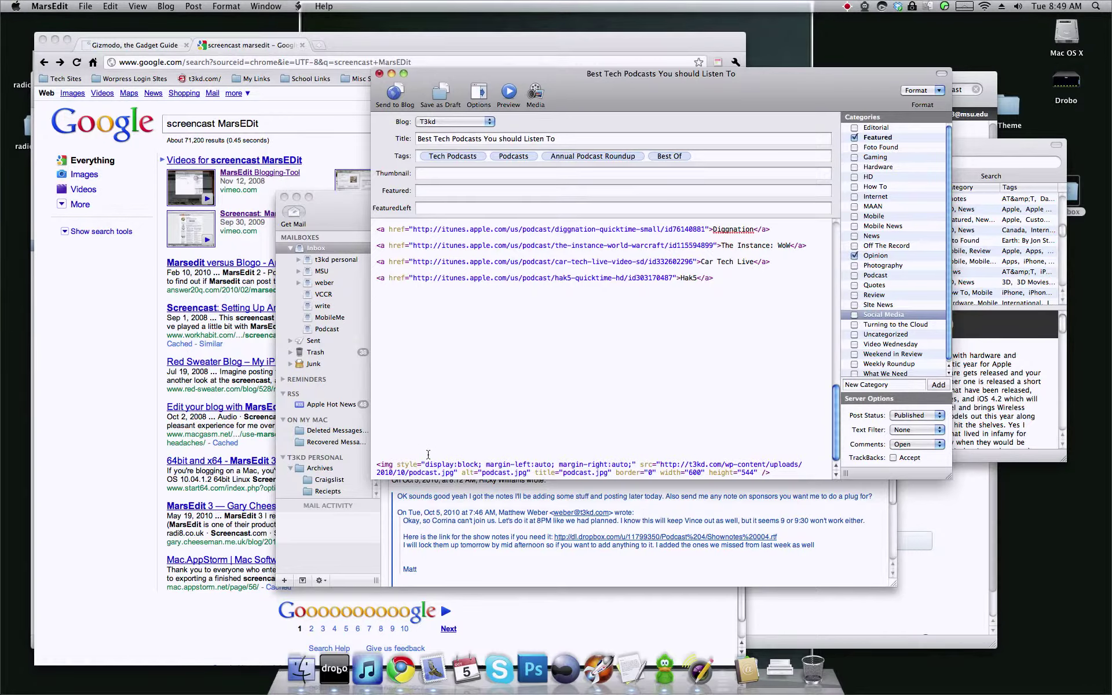
scroll(516, 364, "up", 10)
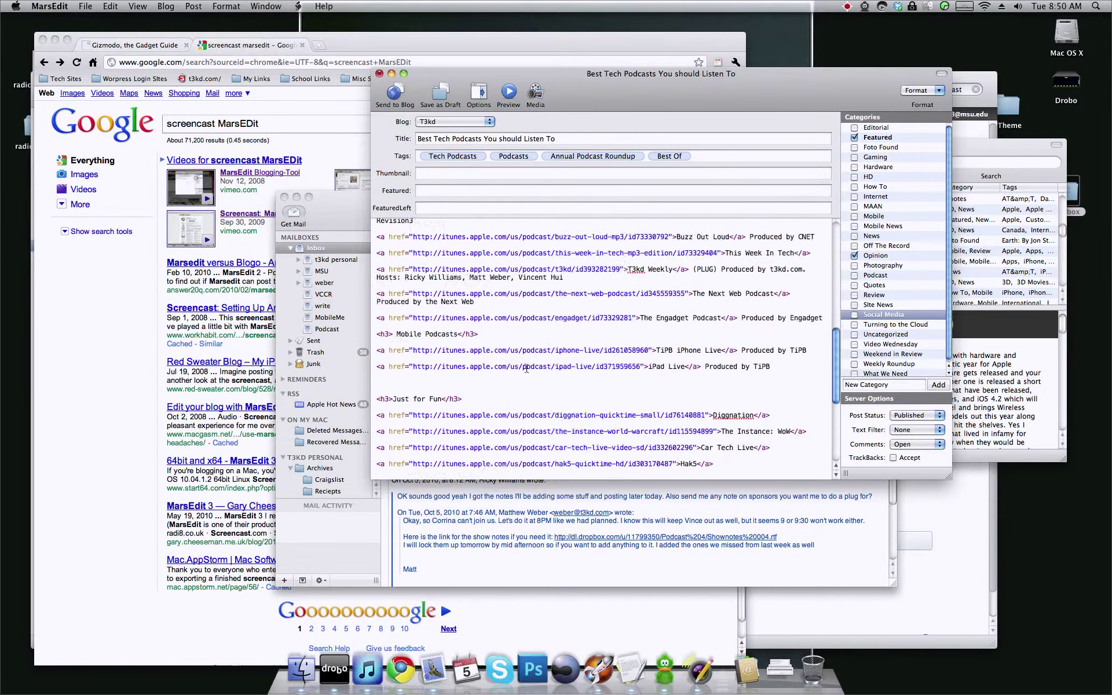
scroll(525, 363, "up", 3)
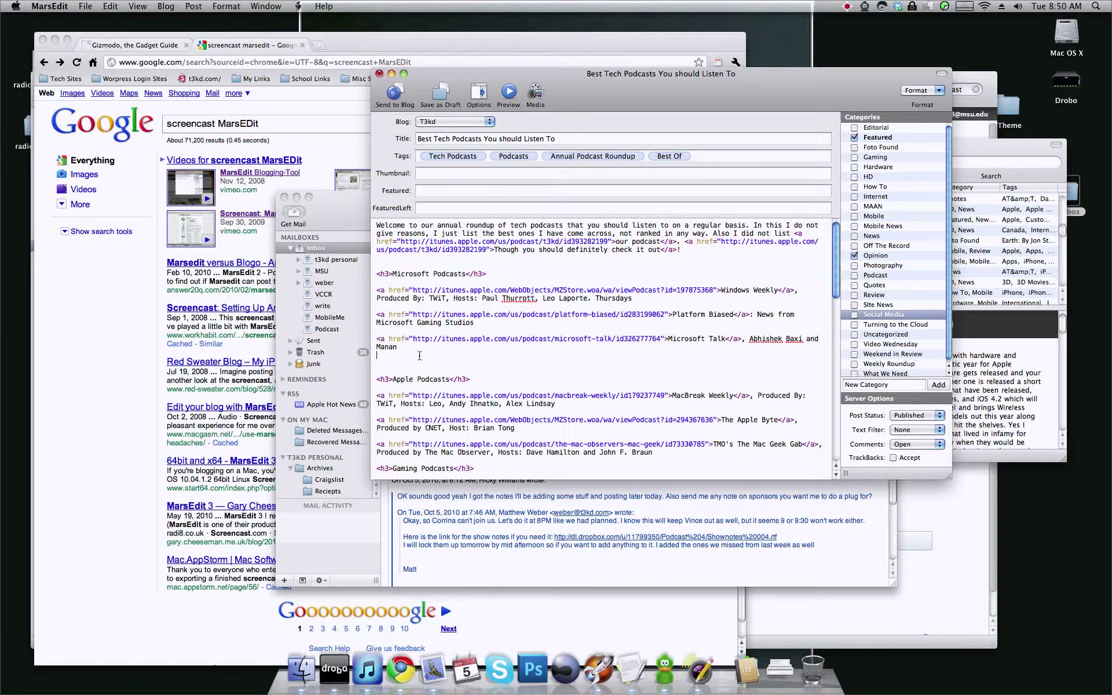
scroll(421, 364, "down", 2)
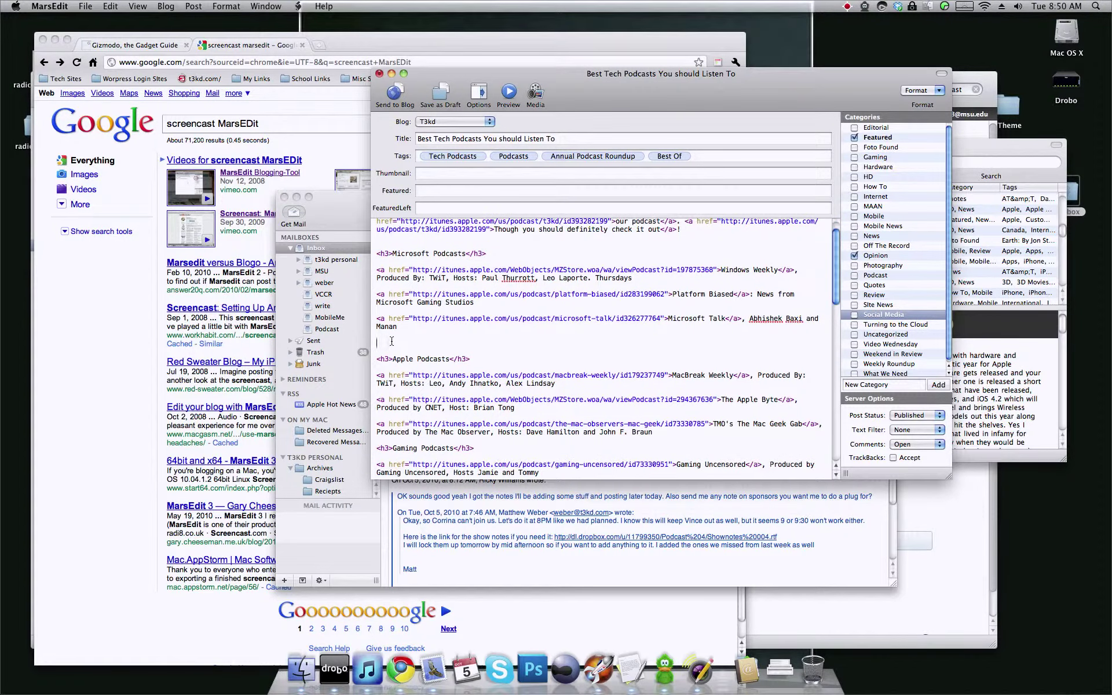
left_click(120, 258)
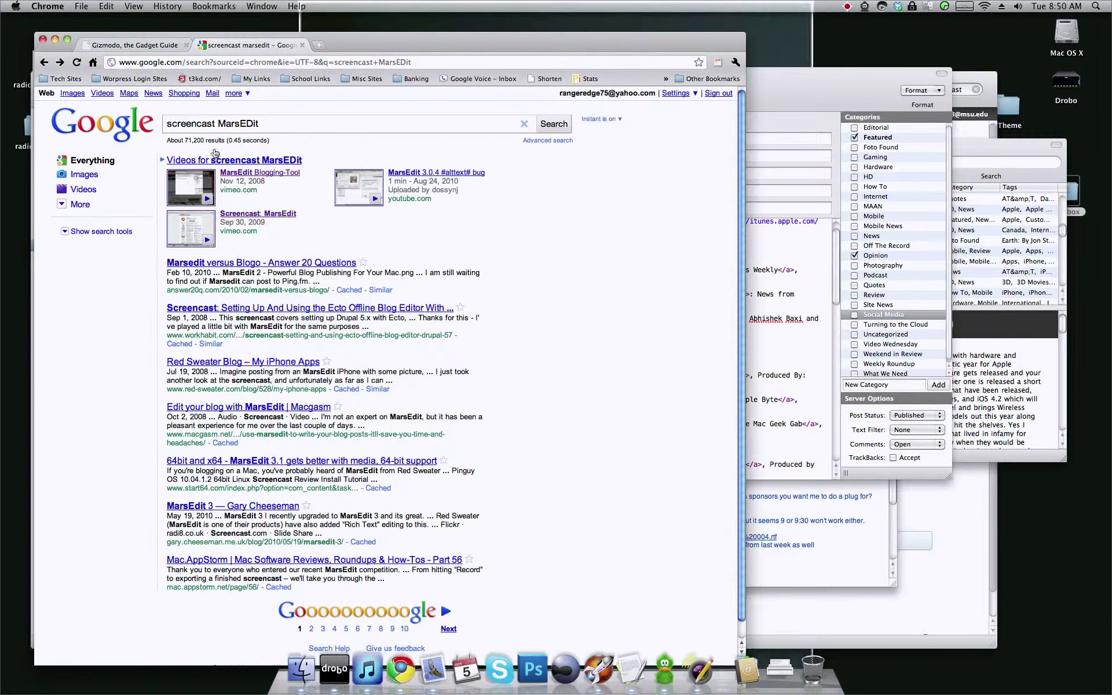
Step: Search Google for 'podcast imgaage' and open the headphones-and-RSS image result
left_click_drag(274, 124, 150, 122)
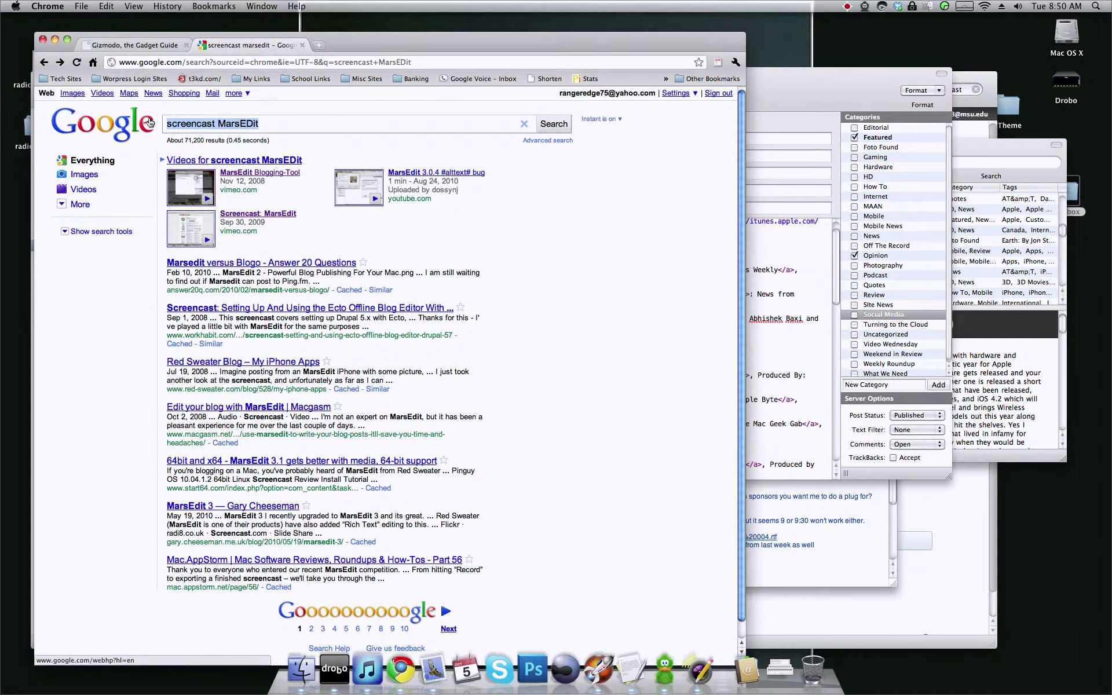
type("podcast ")
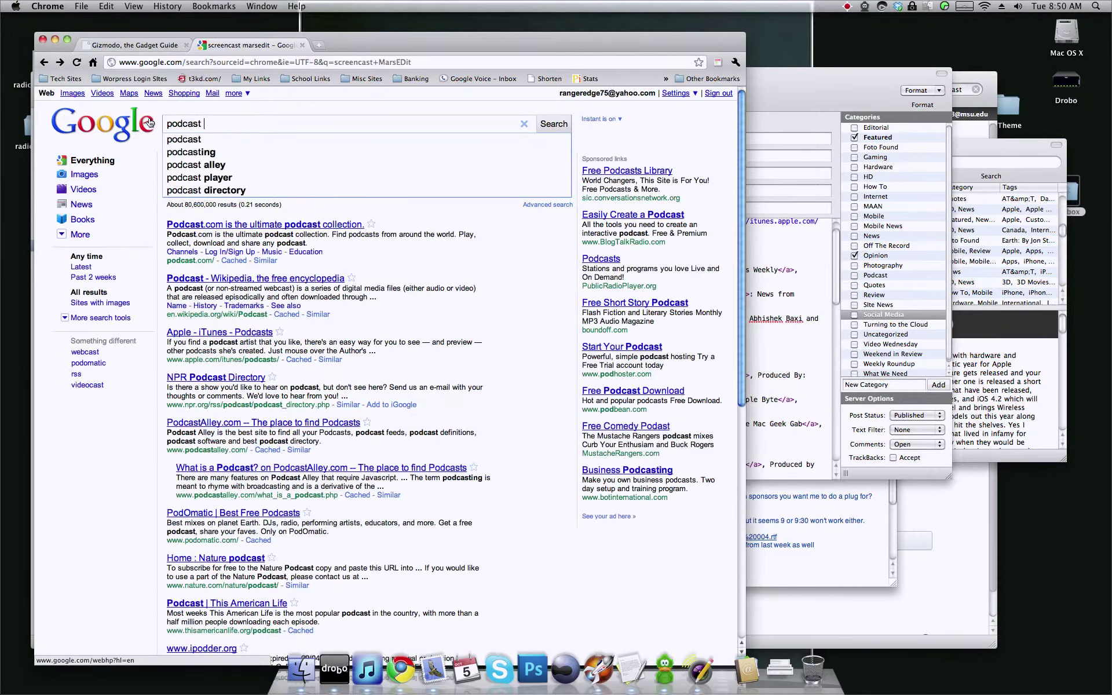
type("im")
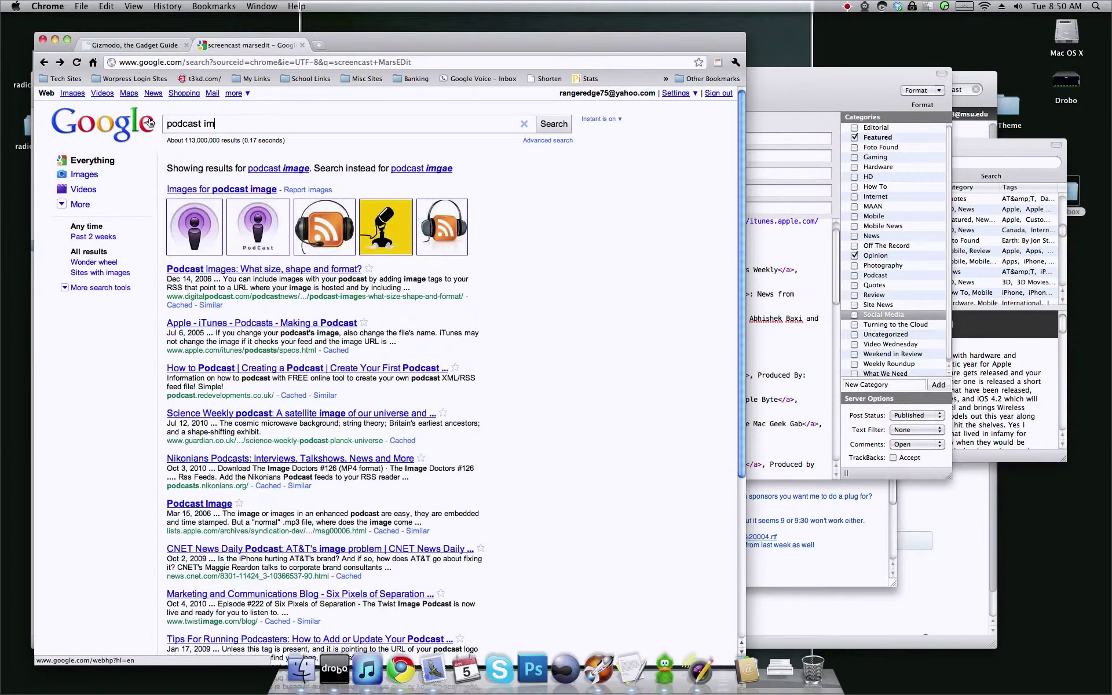
type("gaage")
key("Return")
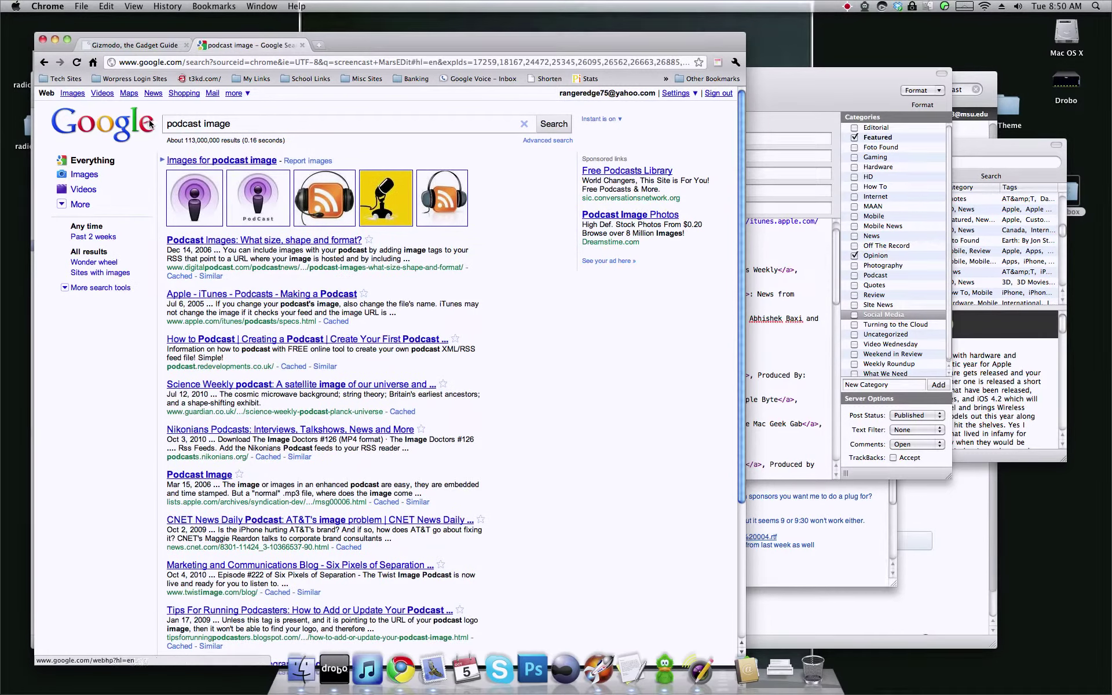
left_click(314, 190)
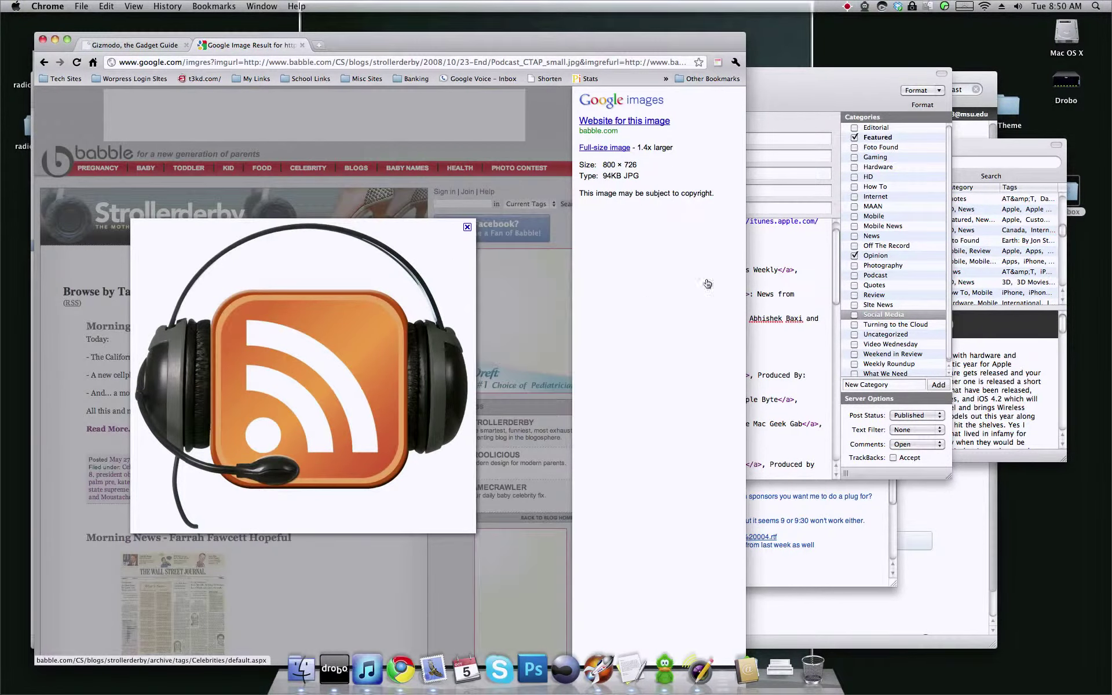
Step: Drag the headphones image from Chrome into the MarsEdit post editor
left_click(805, 85)
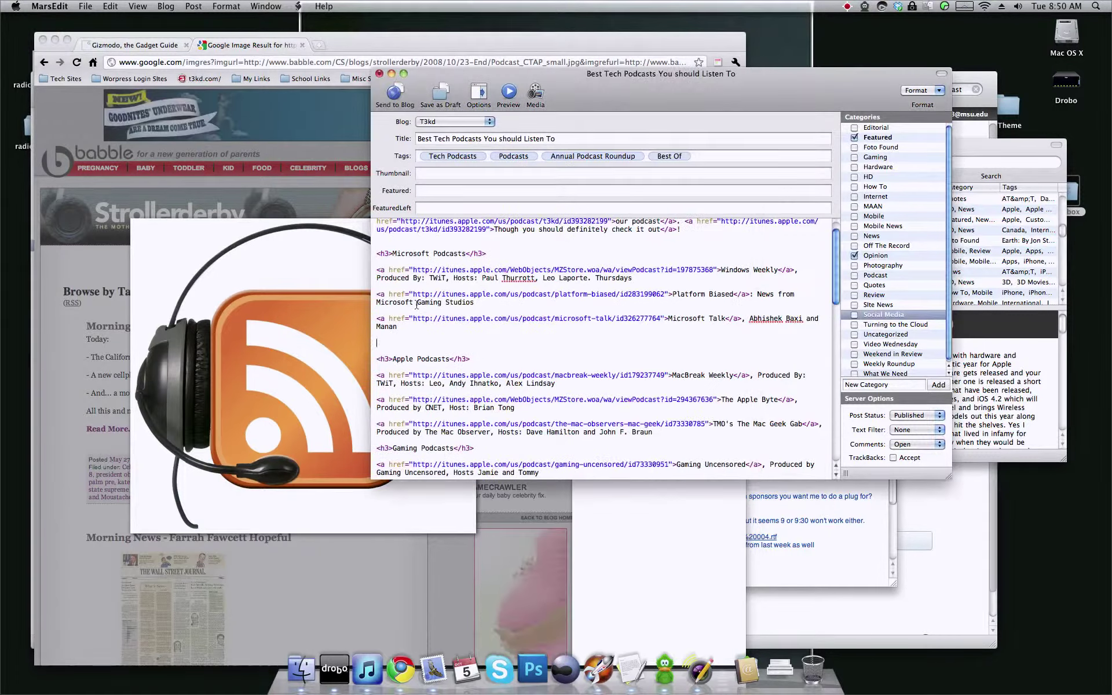
left_click(303, 361)
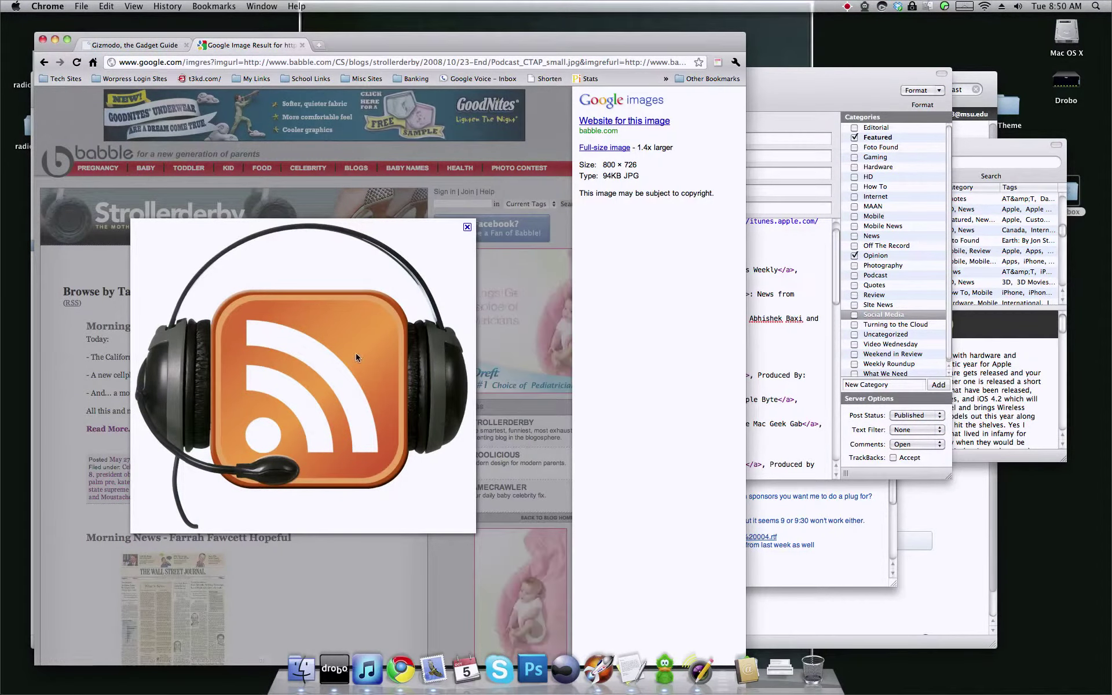
left_click_drag(356, 354, 781, 346)
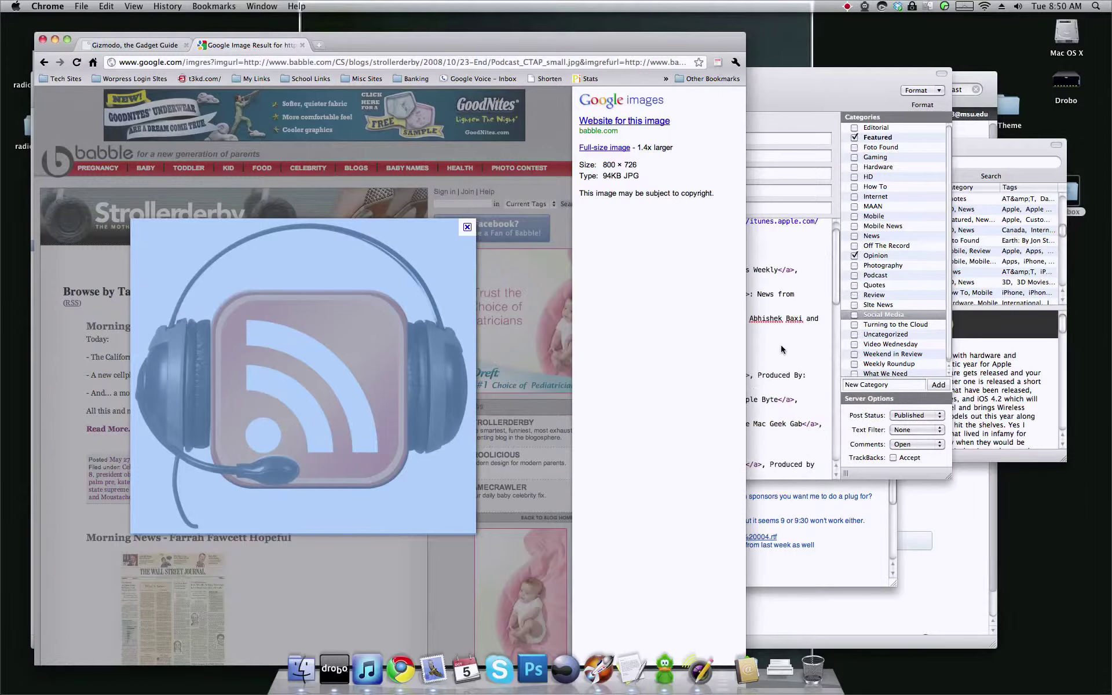
key("F9")
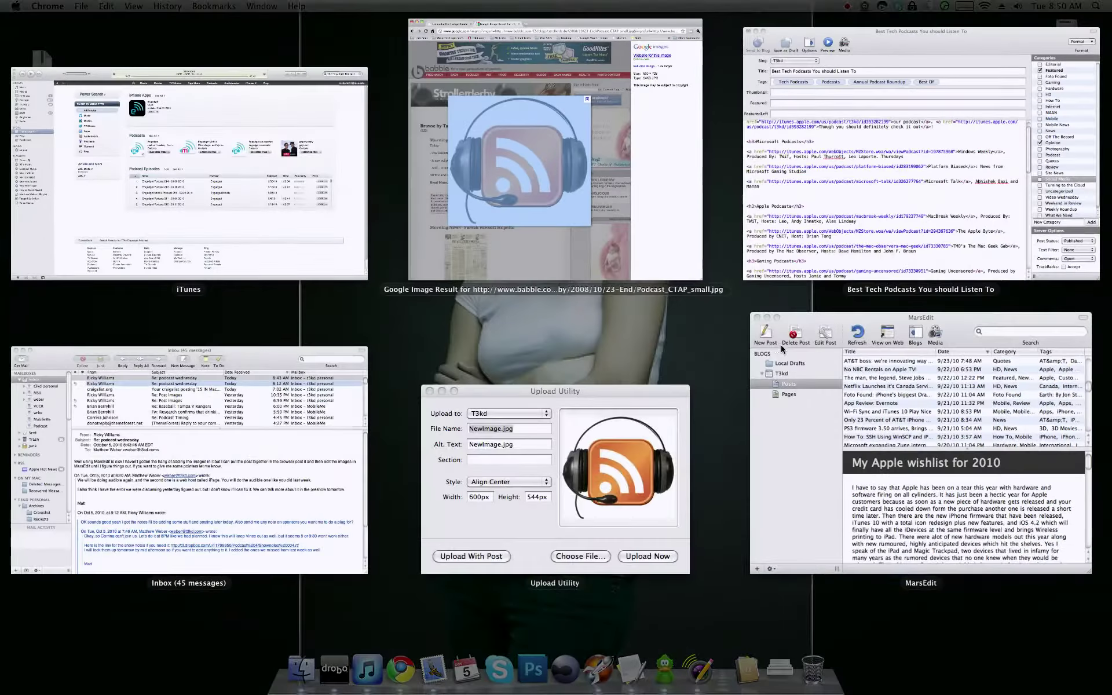
Step: Upload NewImage.jpg to the T3kd blog from the Upload Utility window
left_click(588, 443)
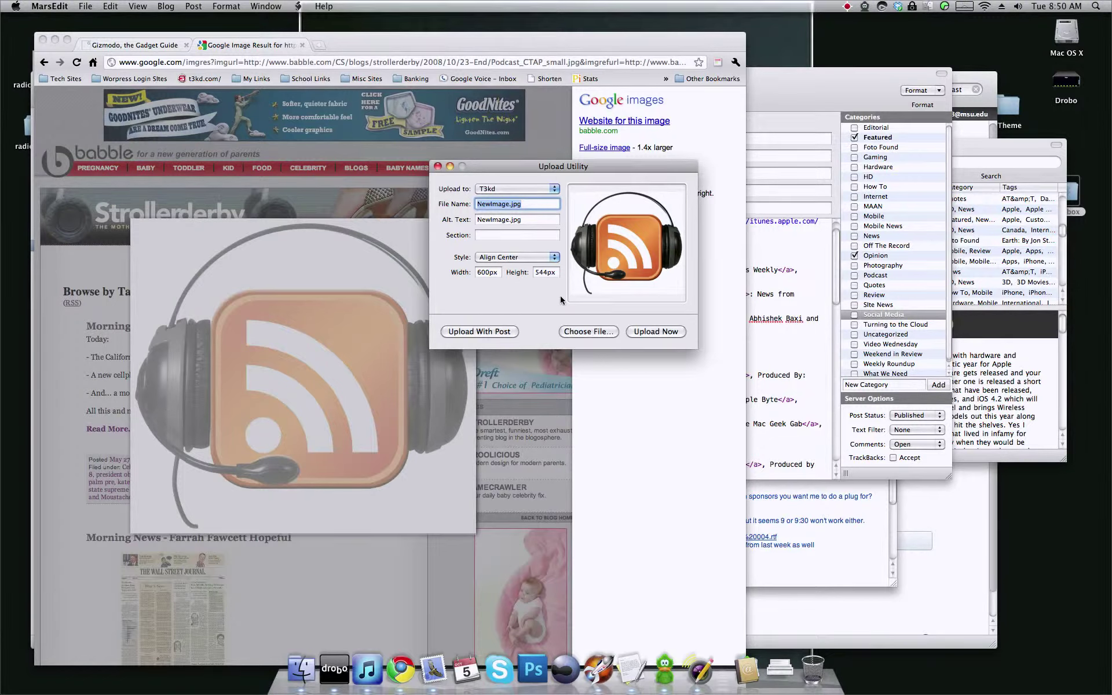
left_click(669, 335)
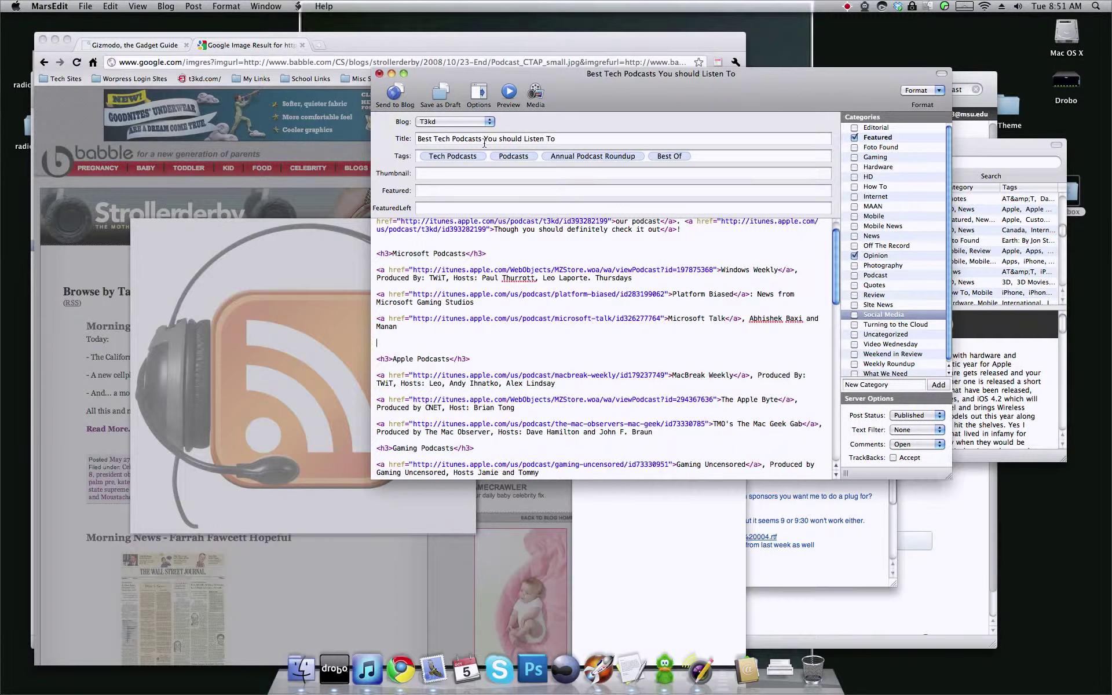
left_click(536, 93)
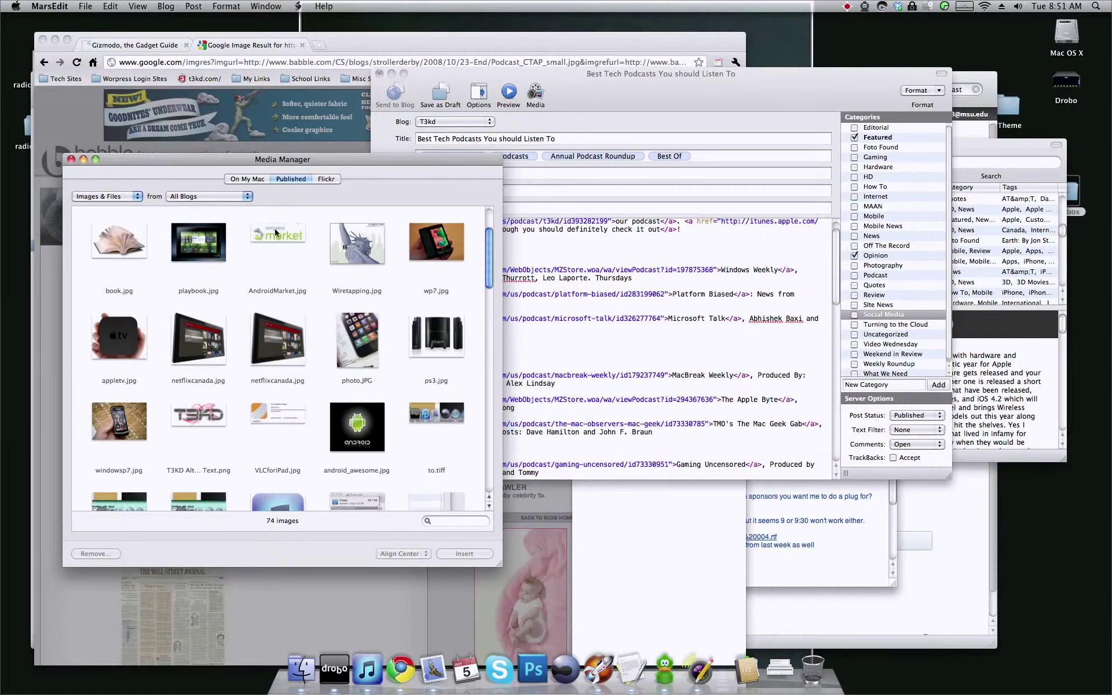
left_click(248, 179)
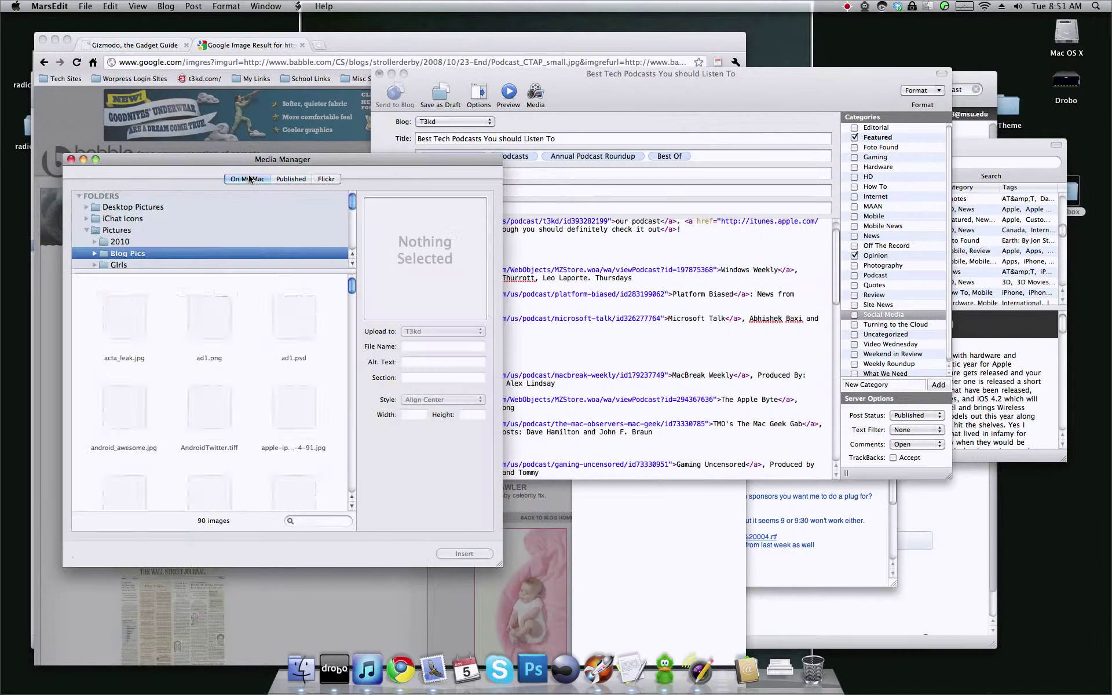
scroll(207, 348, "down", 10)
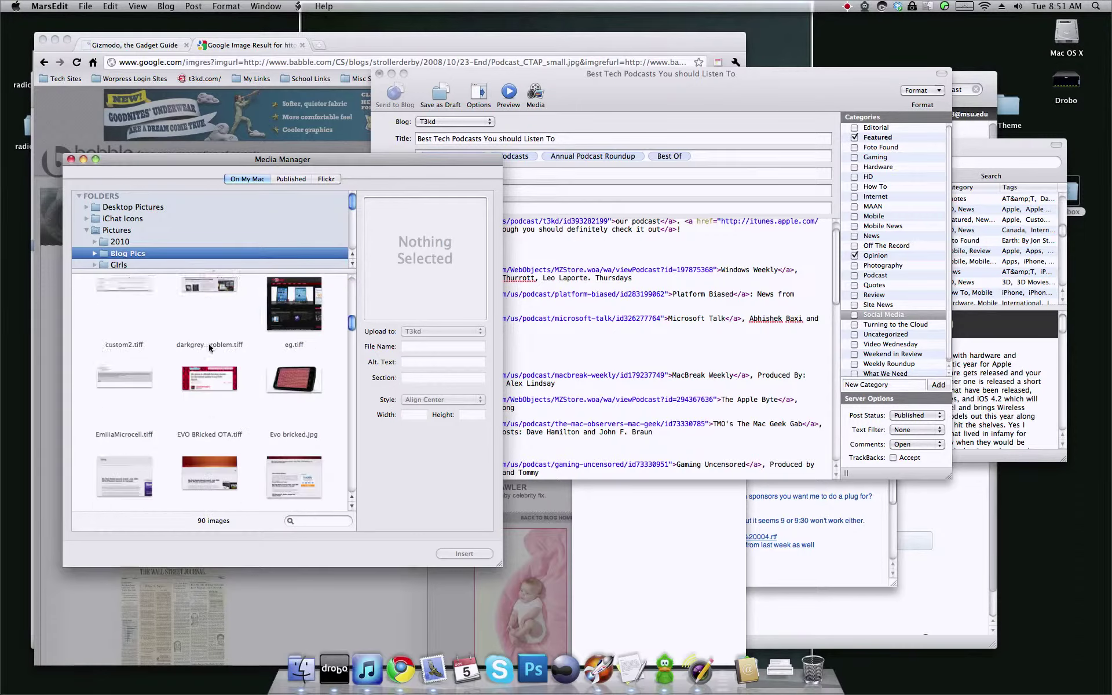
scroll(210, 349, "down", 10)
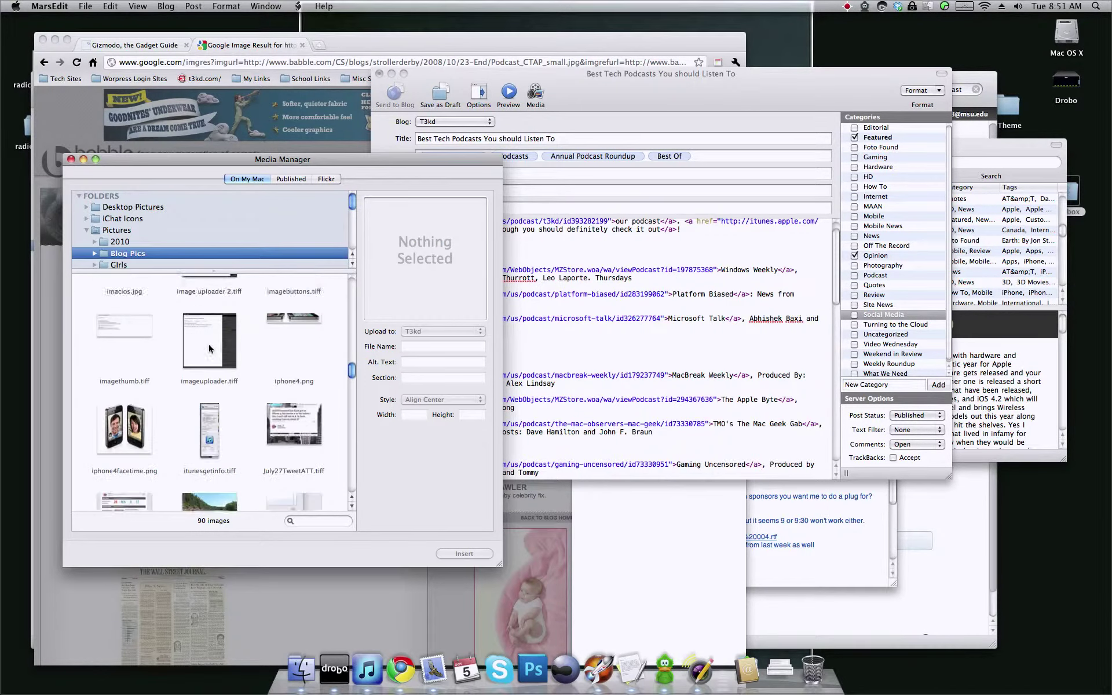
scroll(209, 349, "down", 10)
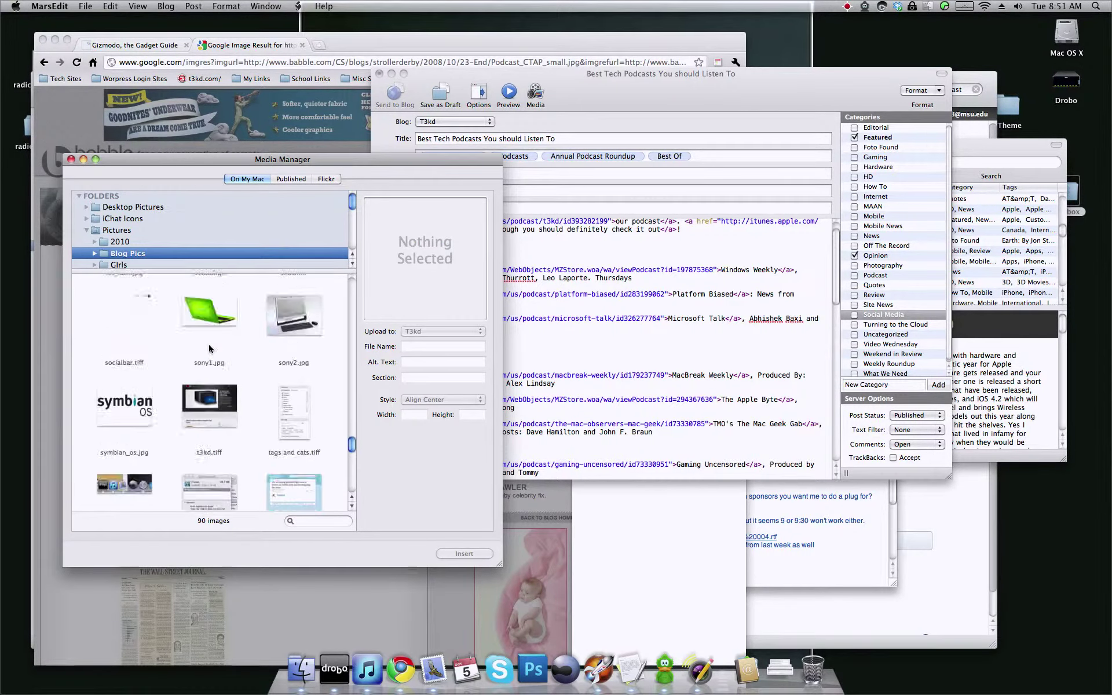
left_click(202, 332)
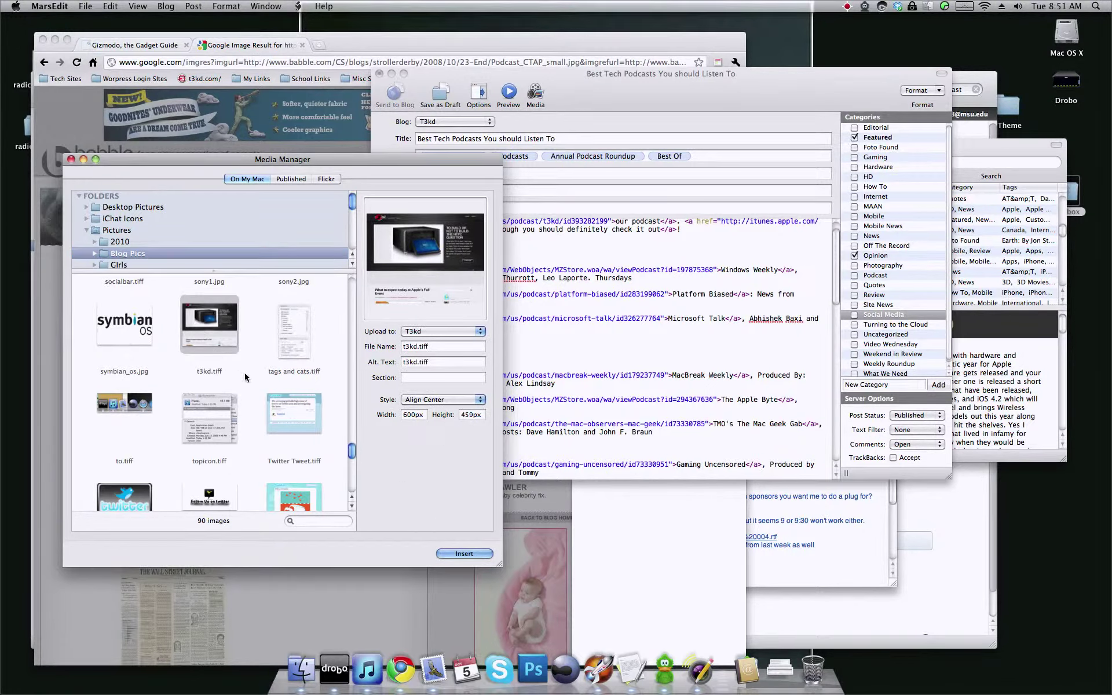
left_click(70, 160)
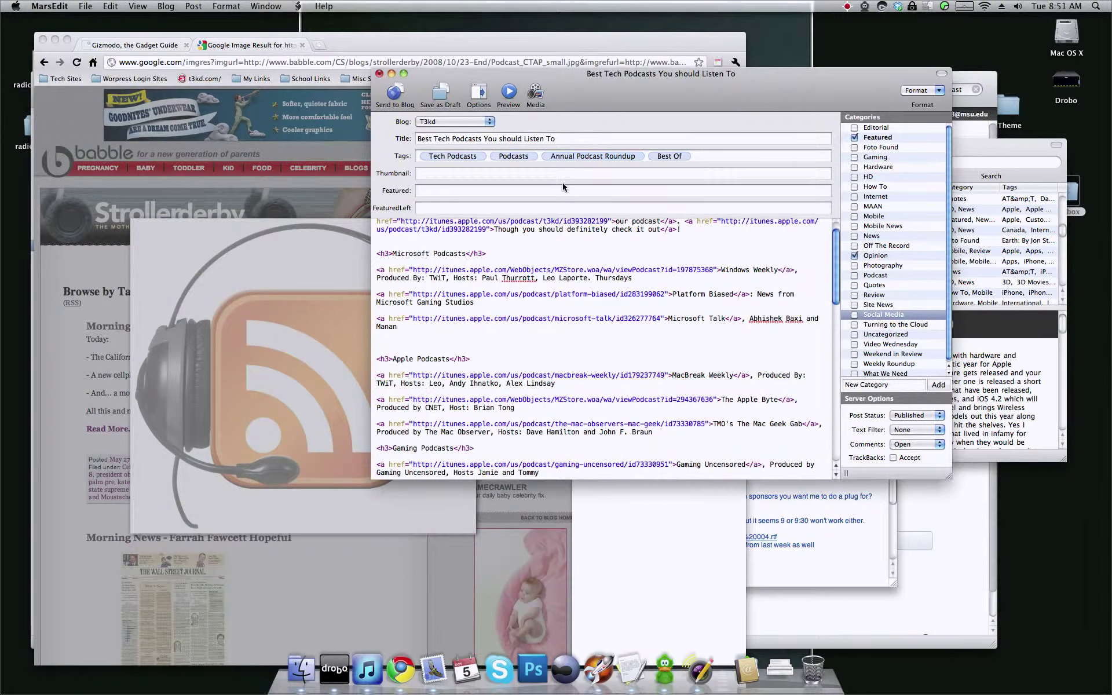
Step: Preview the rendered post, then return to the blank line before Apple Podcasts in the source editor
left_click(509, 94)
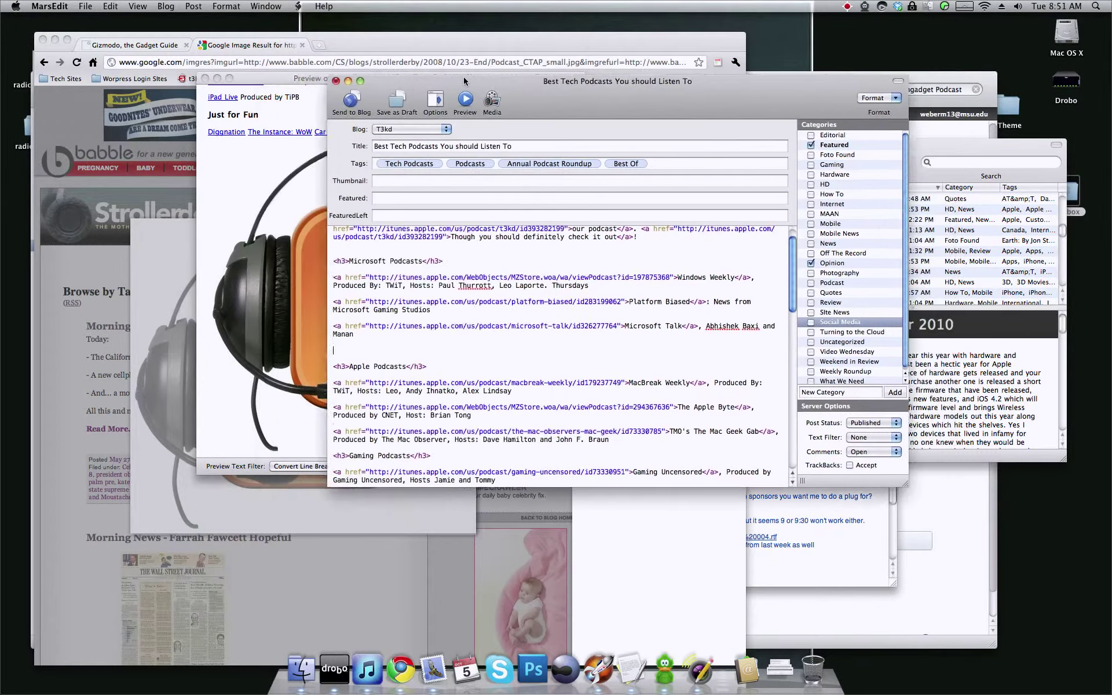
left_click(399, 77)
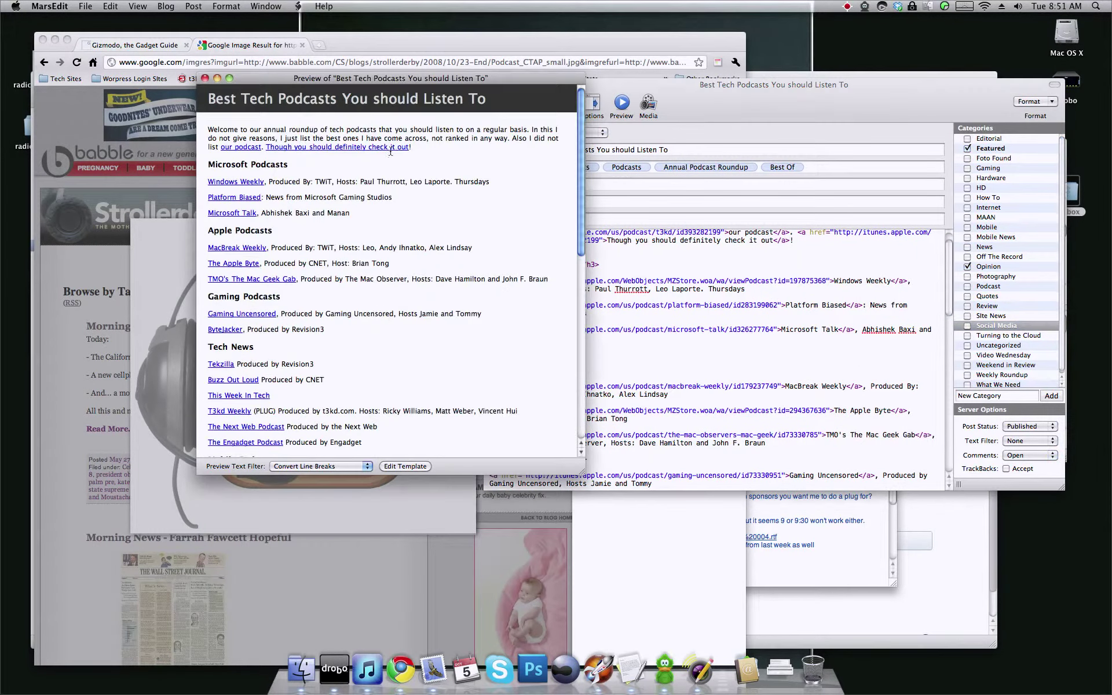
left_click(640, 93)
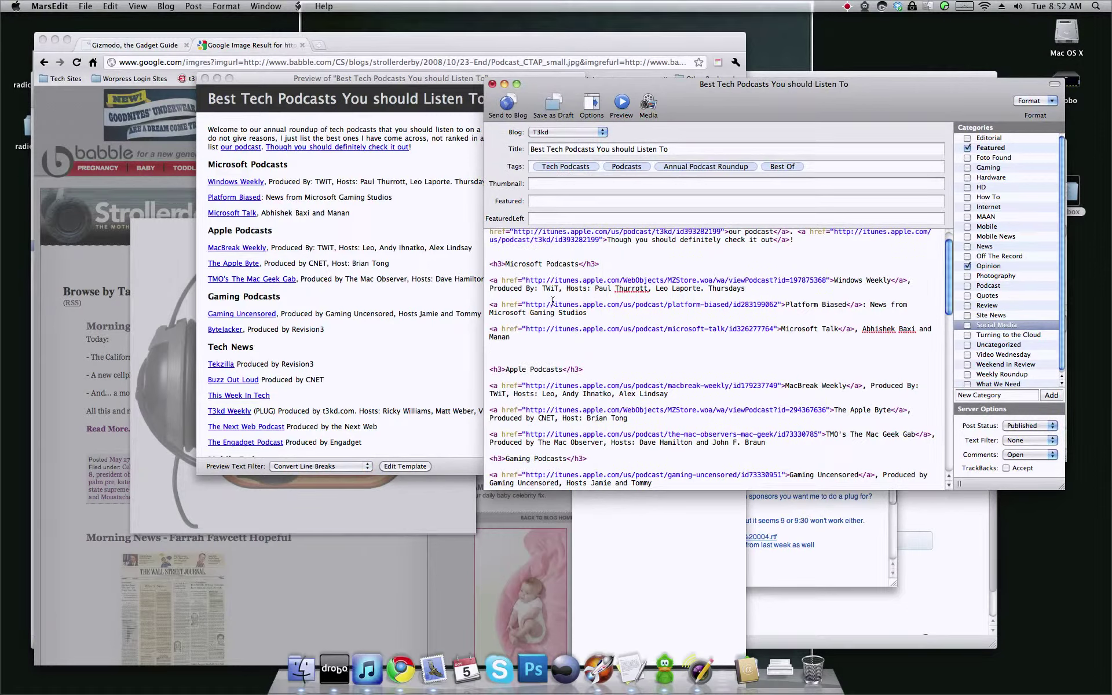
left_click(537, 354)
scroll(511, 348, "up", 1)
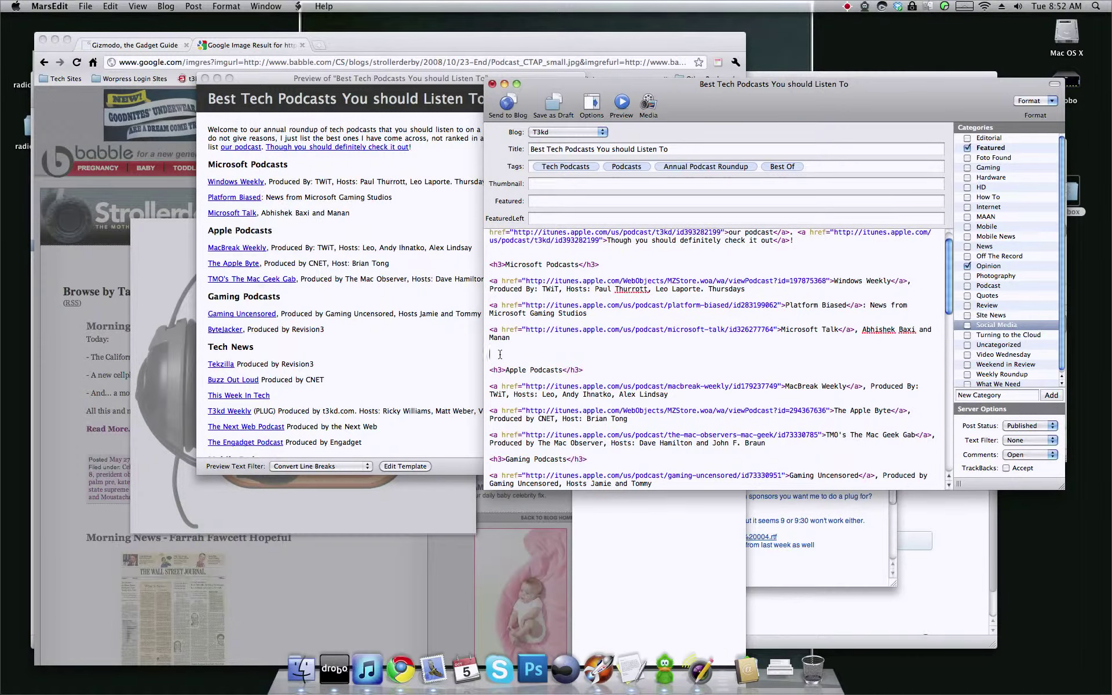
left_click(91, 6)
Step: Open and close MarsEdit Preferences, then select 'tech podcasts' in the intro HTML
mouse_move(50, 6)
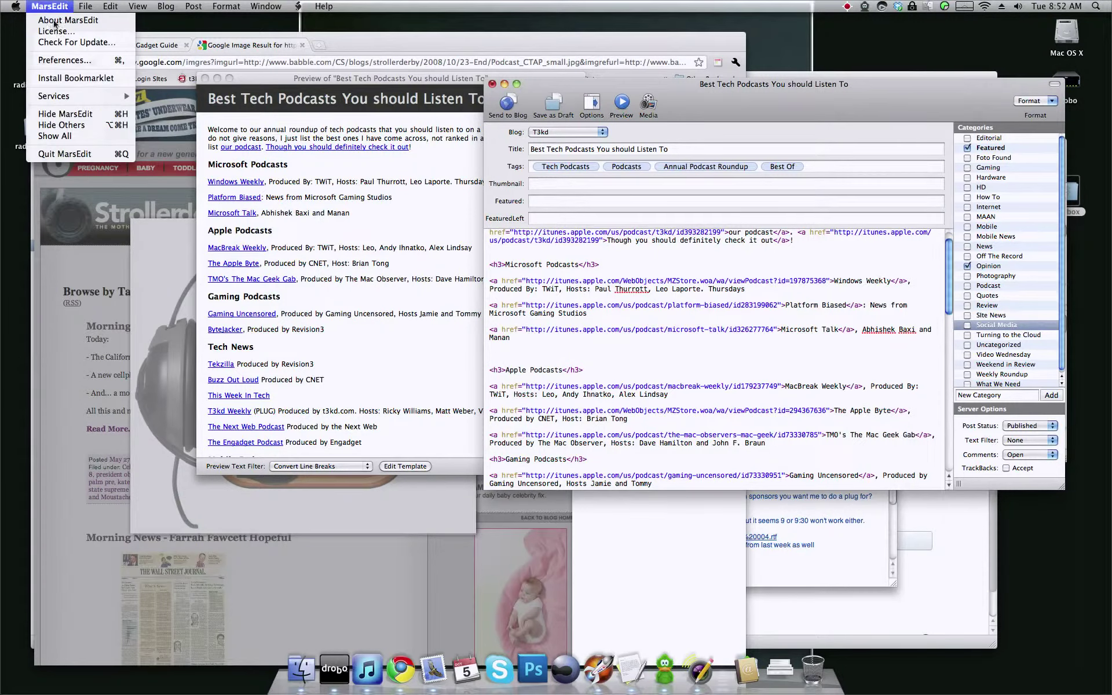
left_click(61, 63)
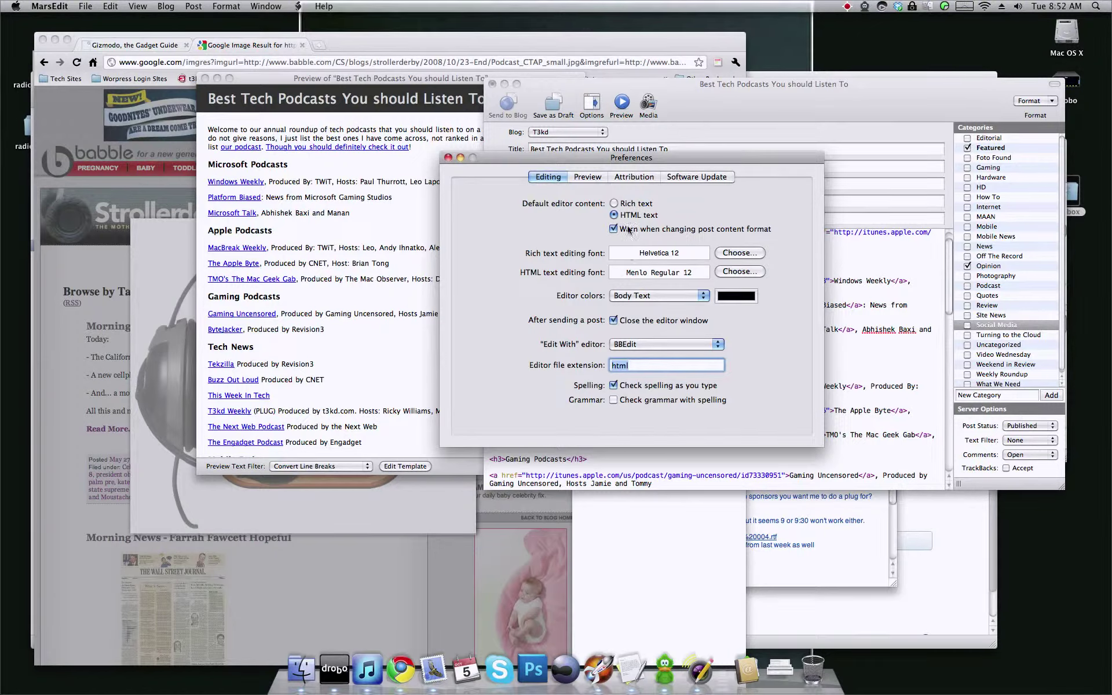
left_click(449, 158)
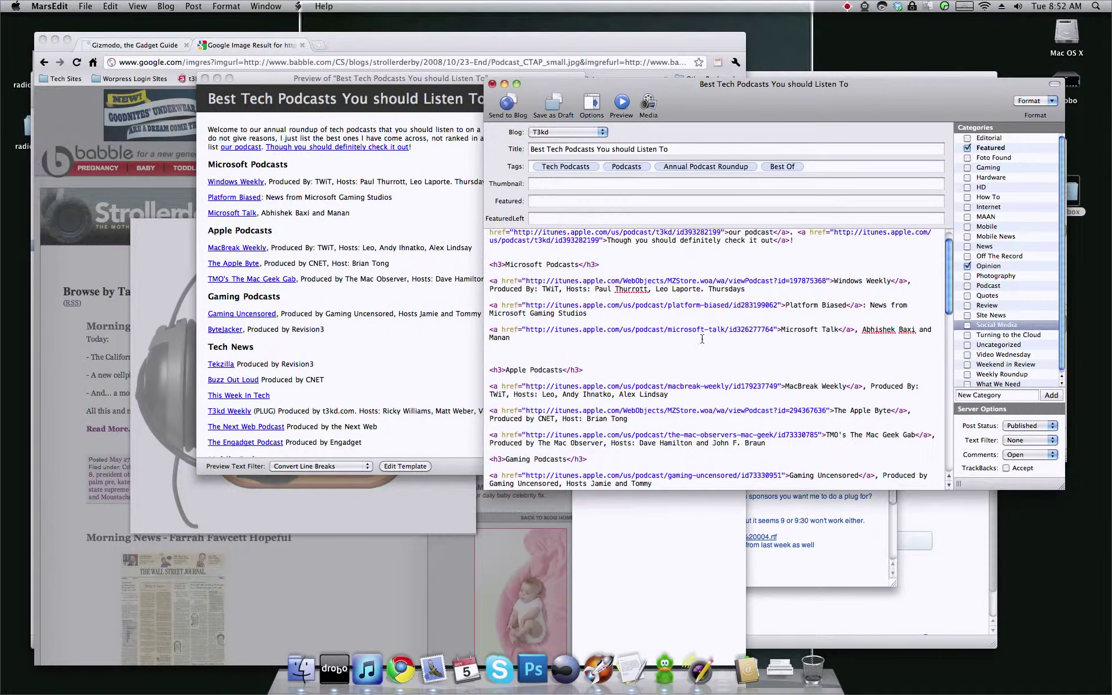
scroll(621, 268, "up", 1)
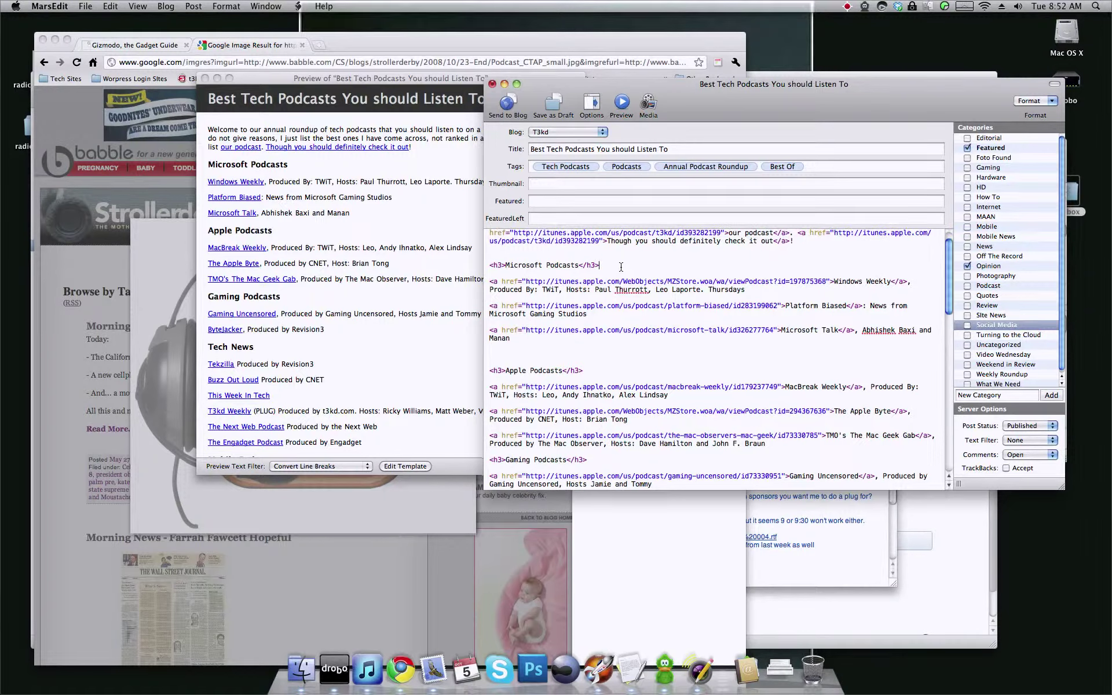
left_click_drag(677, 237, 623, 239)
right_click(626, 238)
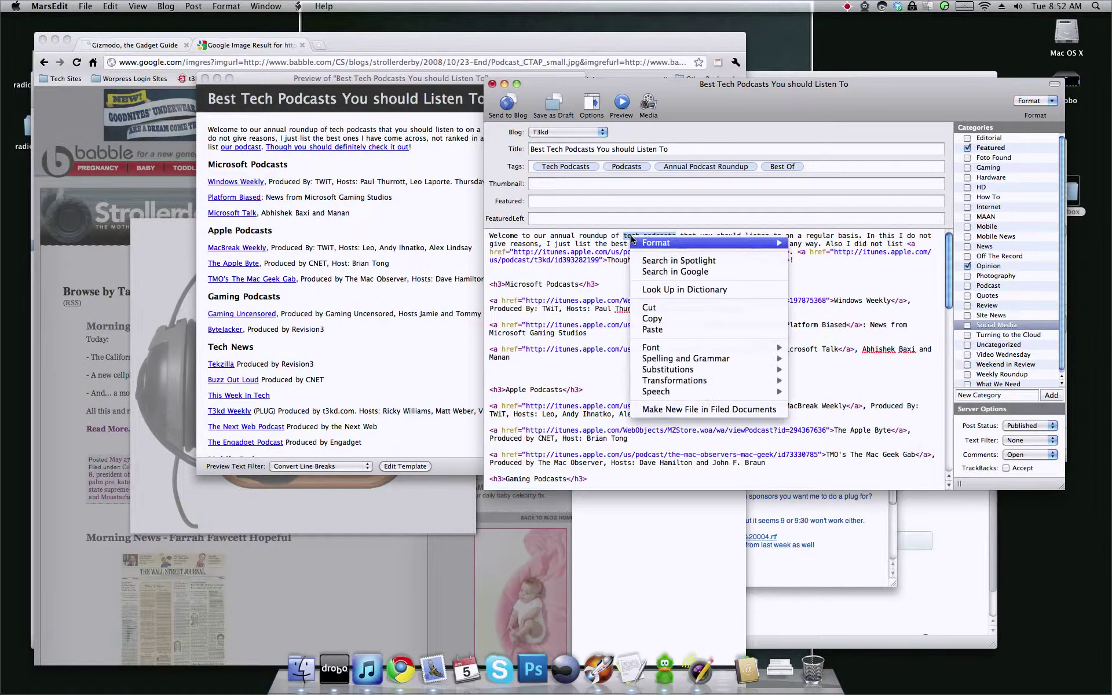
mouse_move(658, 244)
mouse_move(733, 246)
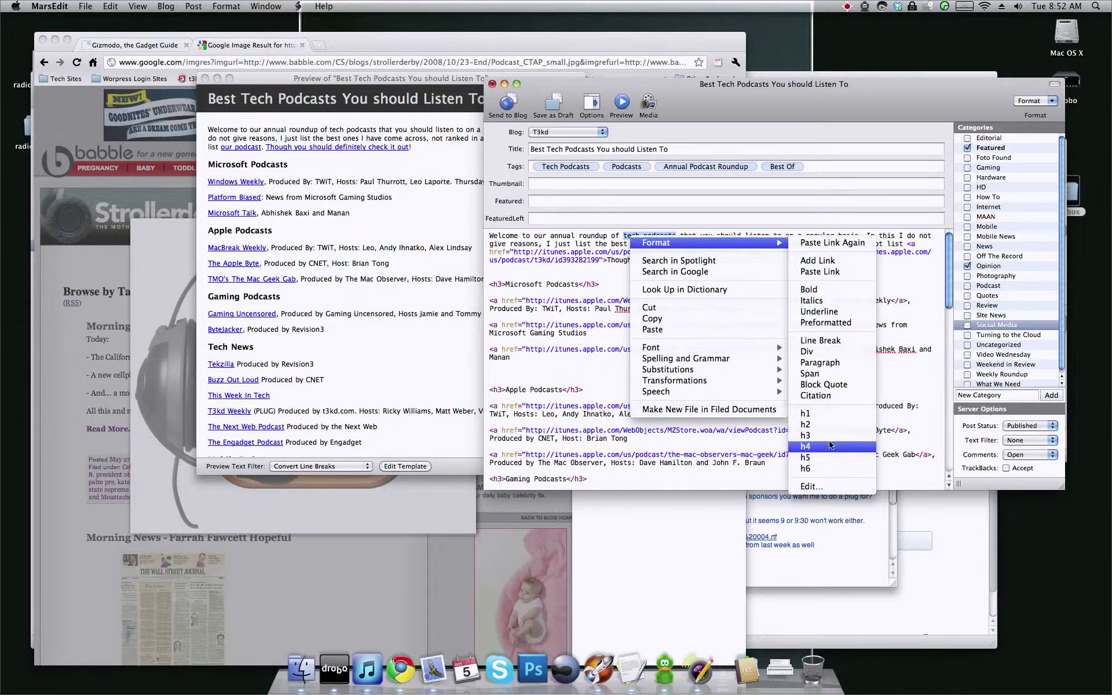
left_click(613, 279)
left_click_drag(602, 284, 486, 285)
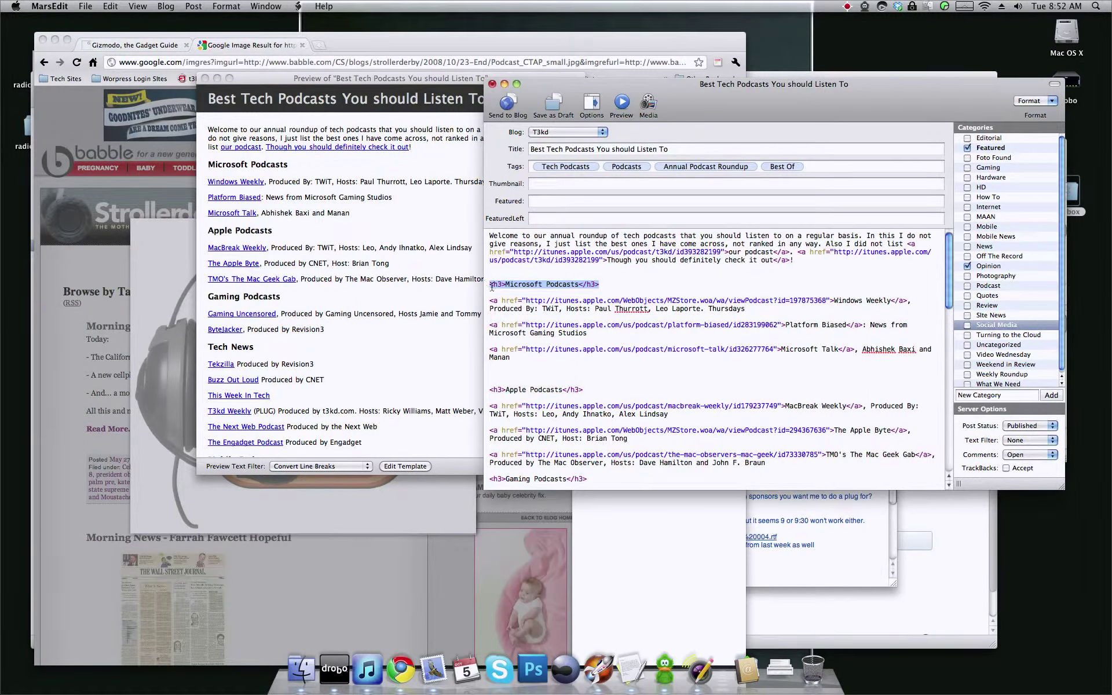
left_click(497, 284)
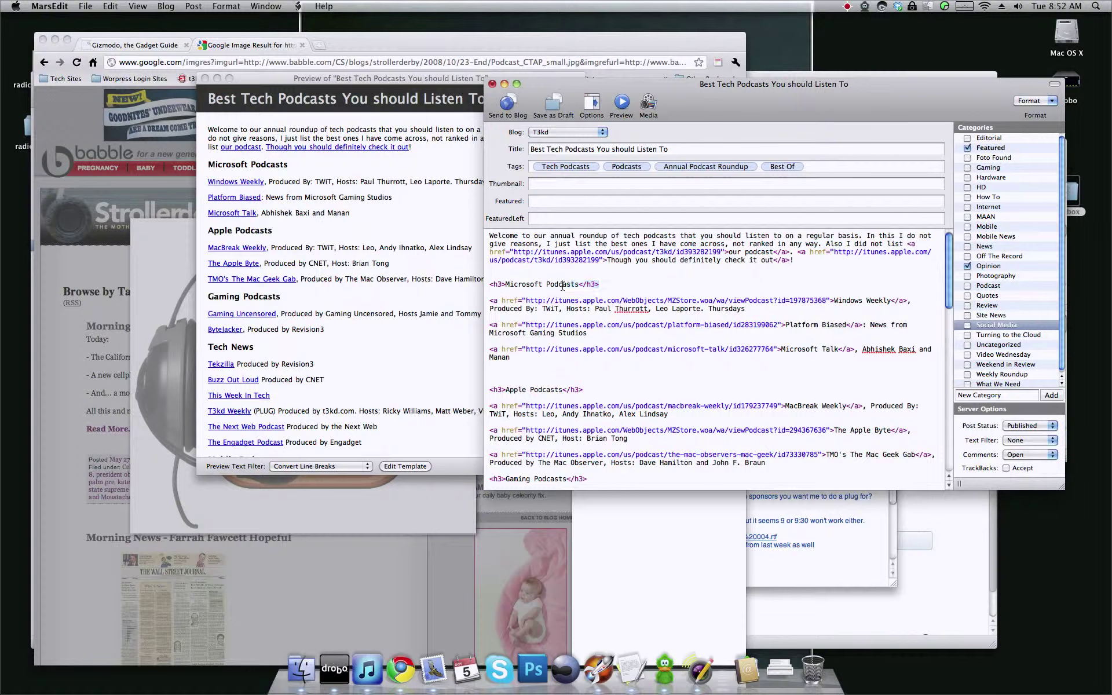
left_click_drag(601, 284, 487, 284)
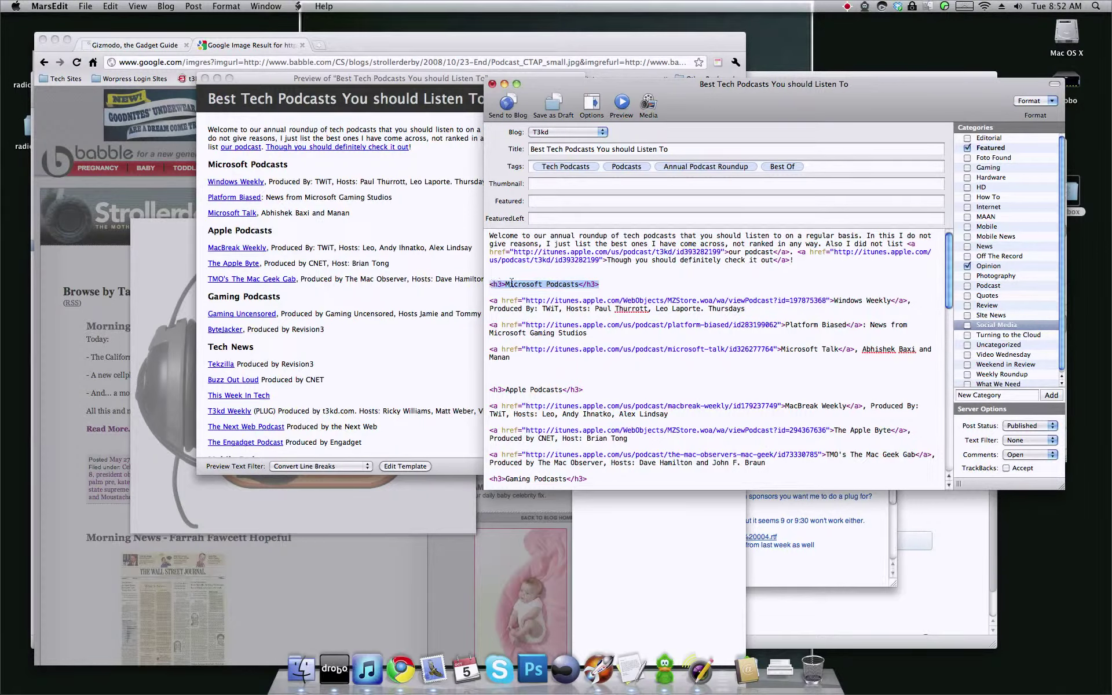
left_click(526, 284)
triple_click(525, 284)
left_click(544, 284)
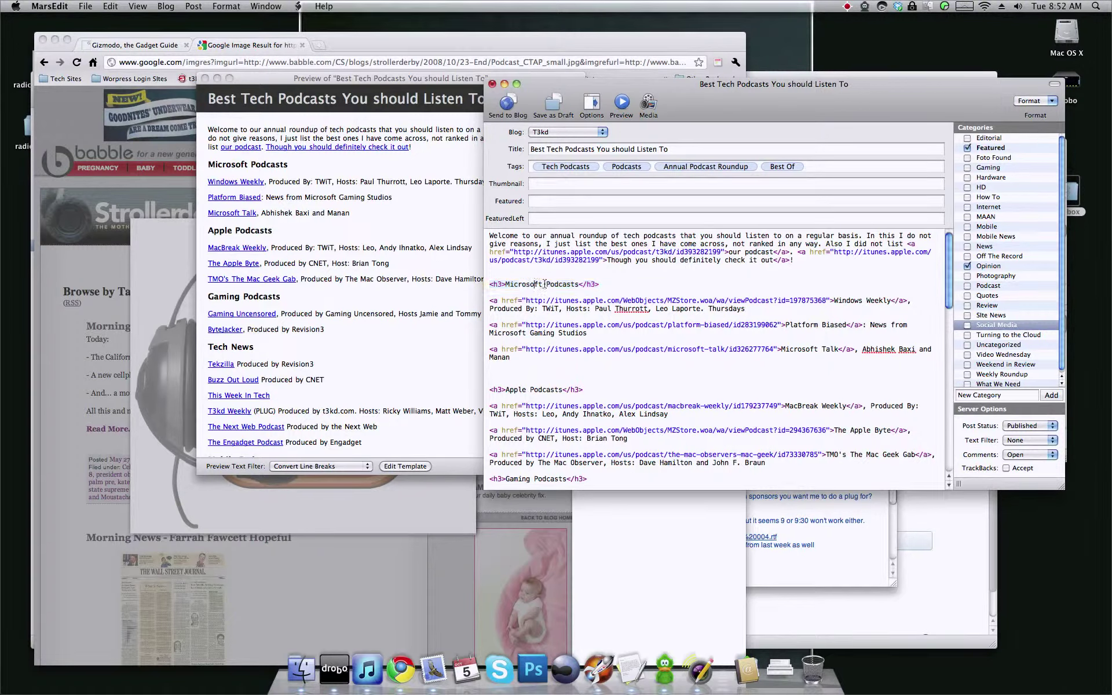
left_click_drag(580, 284, 497, 284)
right_click(523, 284)
mouse_move(536, 291)
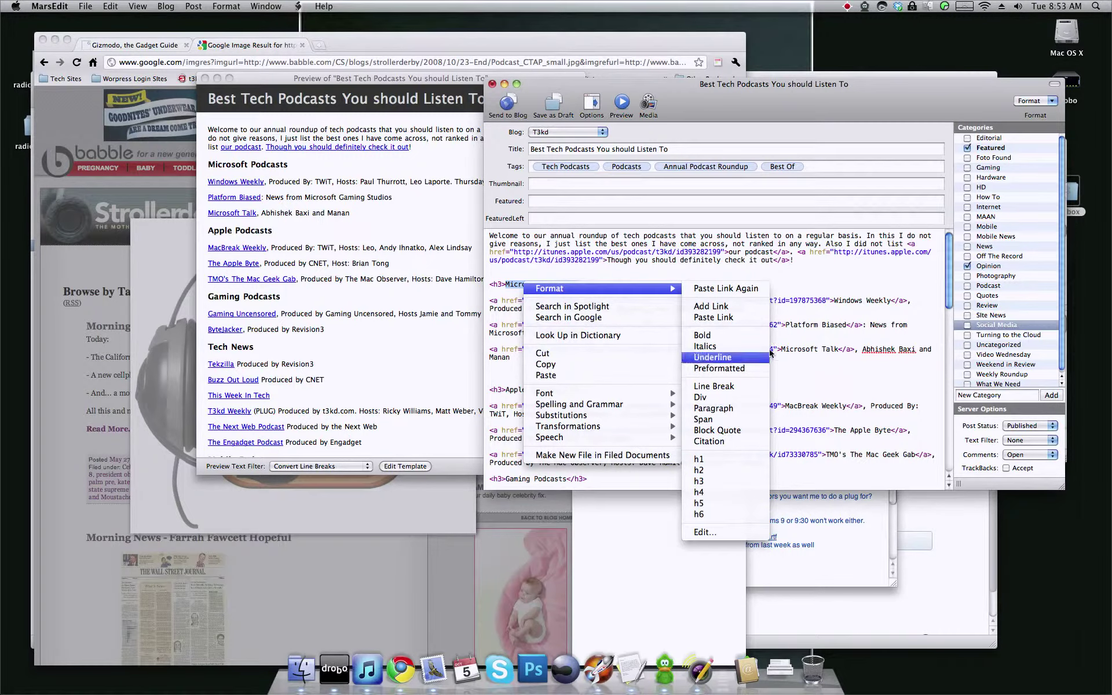
left_click(786, 286)
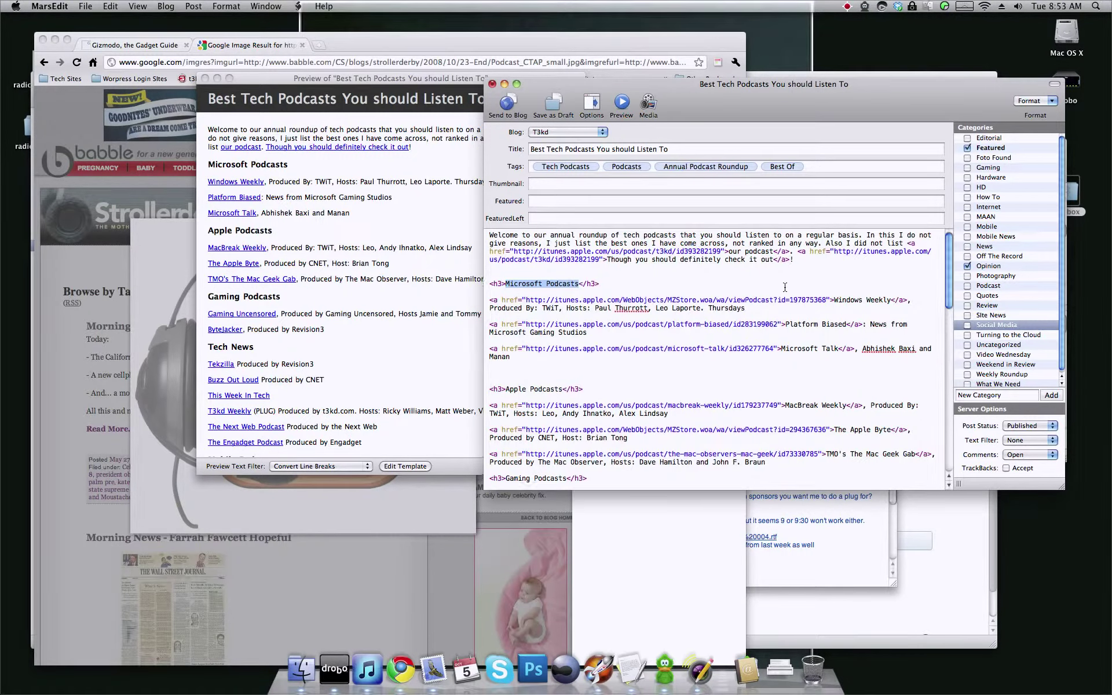
scroll(786, 286, "down", 4)
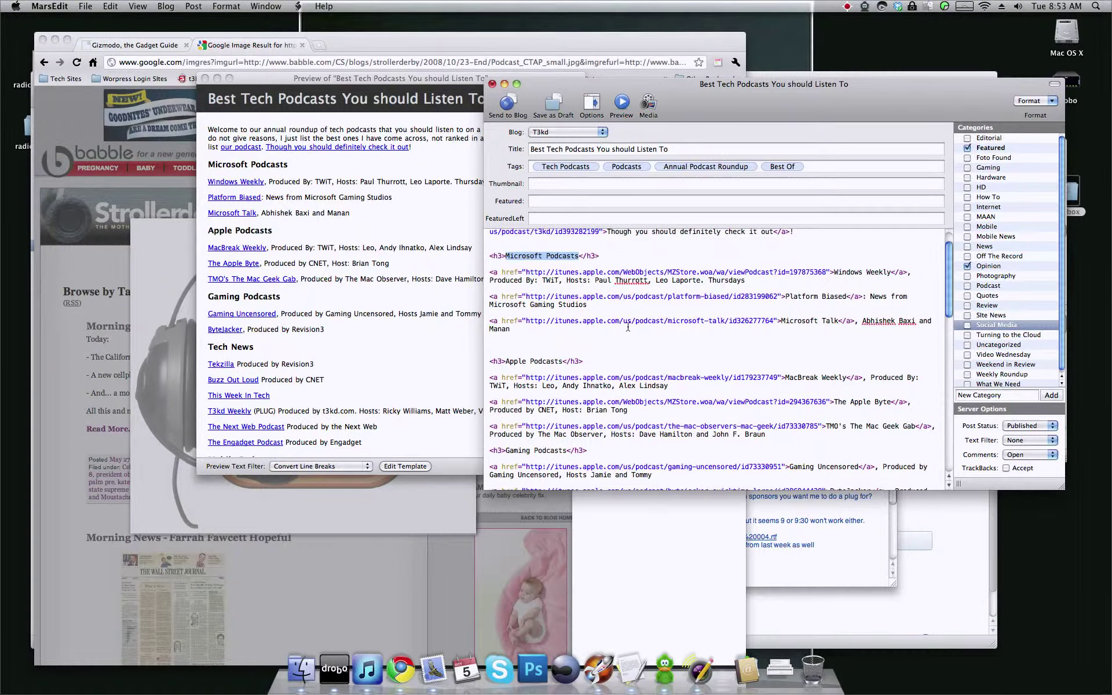
Step: Use Save as Draft in the post window toolbar to keep Best Tech Podcasts locally
left_click(555, 103)
left_click(1053, 428)
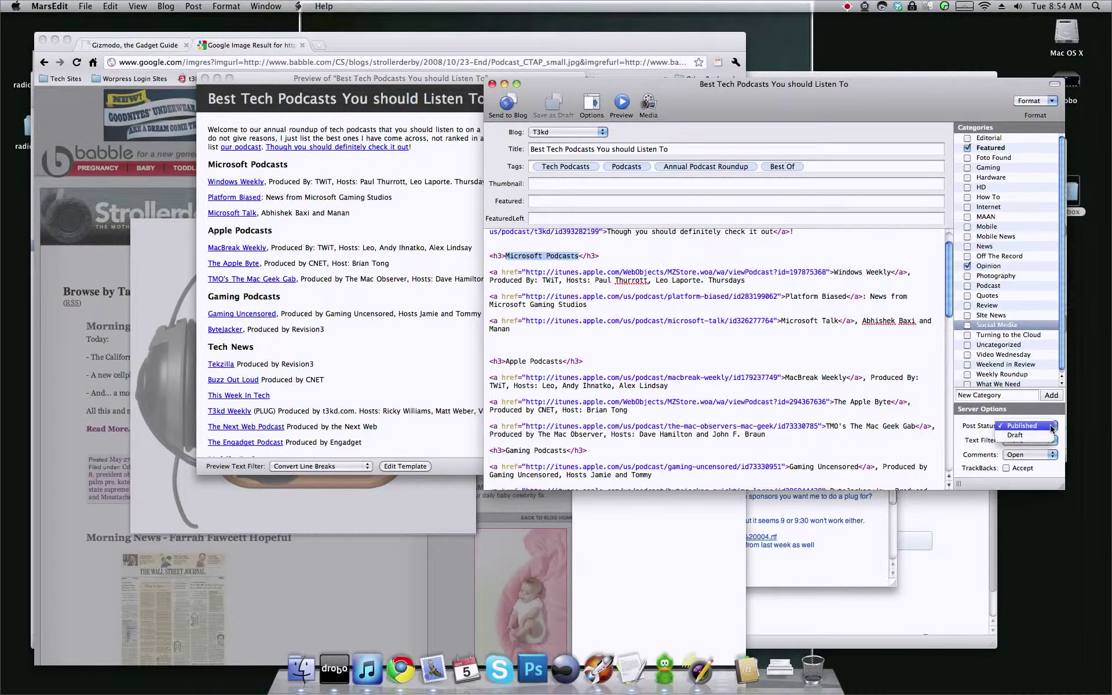
left_click(1023, 427)
left_click(1023, 428)
left_click(1022, 428)
left_click(1023, 426)
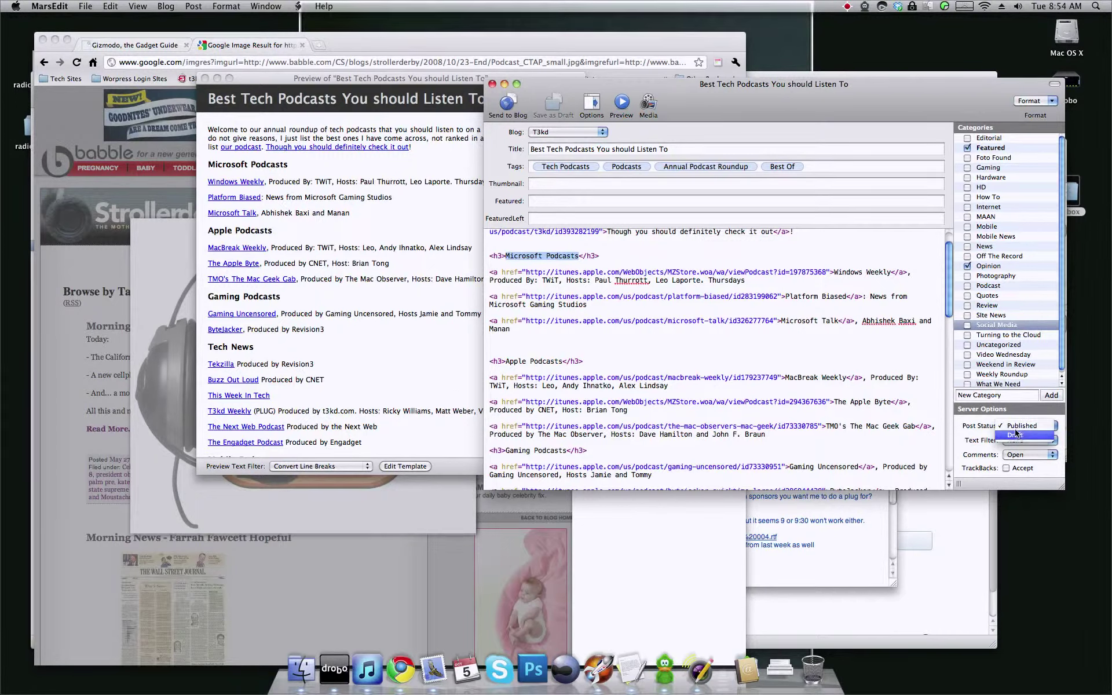
left_click(1023, 438)
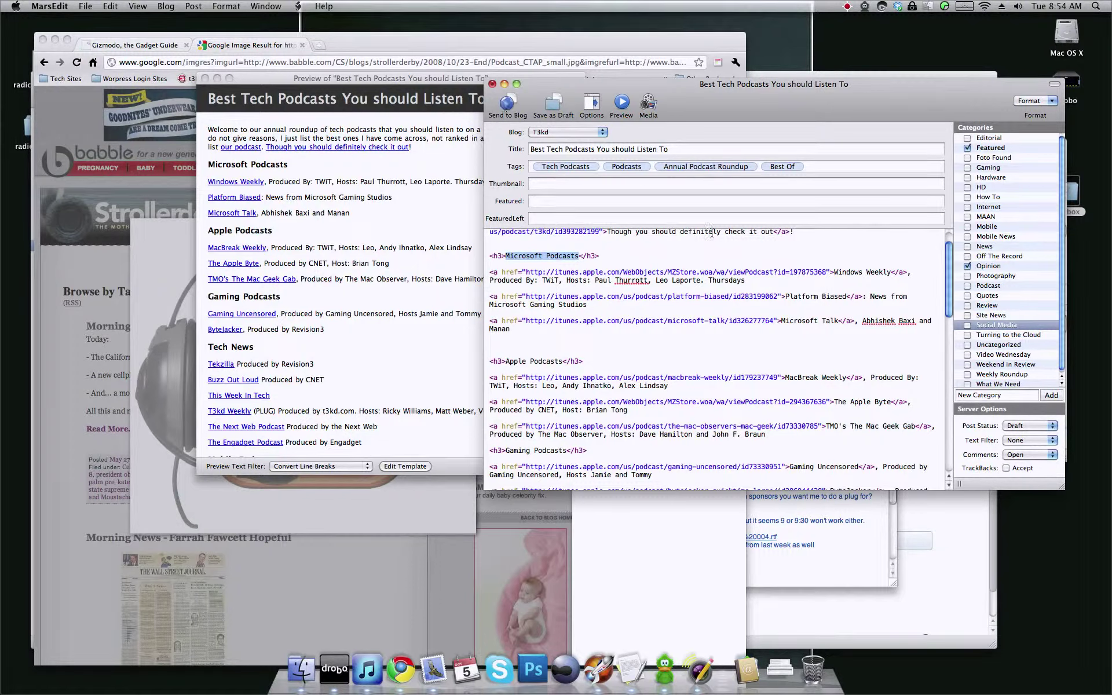
left_click(1014, 426)
left_click(1022, 416)
left_click(1026, 441)
left_click(1027, 444)
scroll(1003, 268, "down", 1)
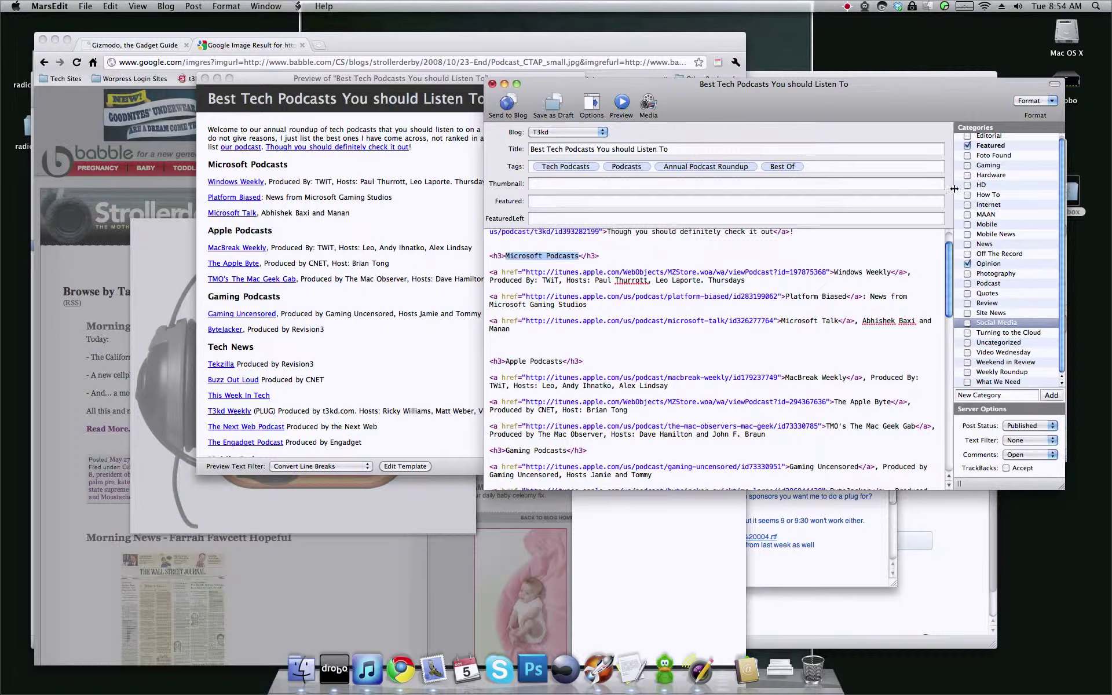
scroll(735, 275, "down", 15)
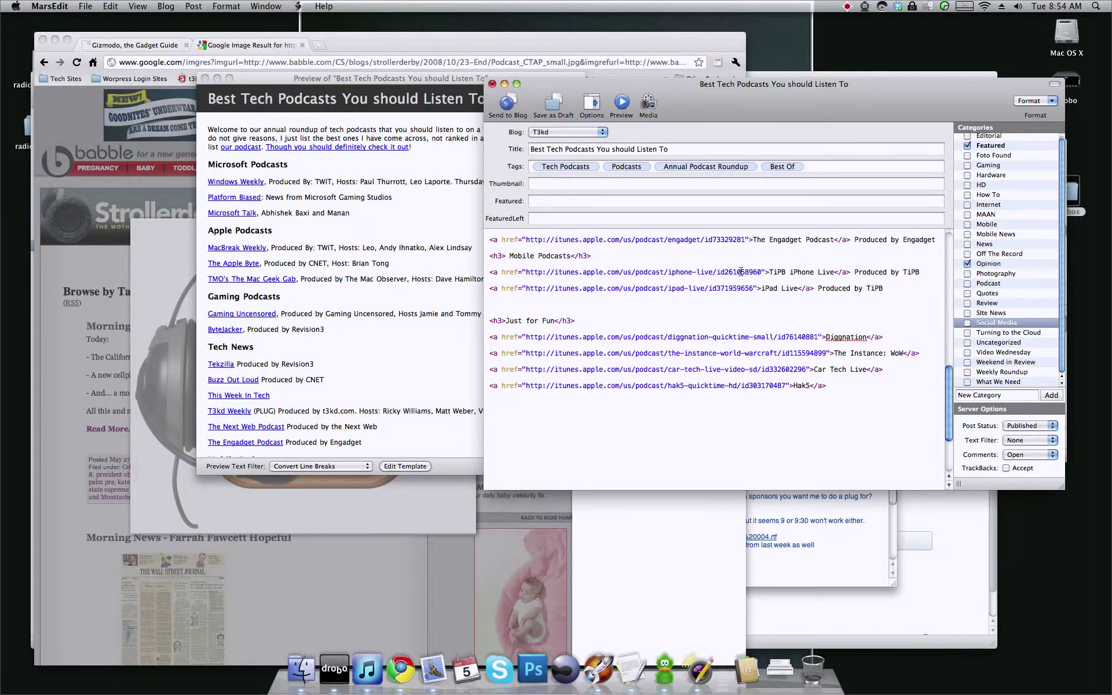
scroll(679, 405, "up", 7)
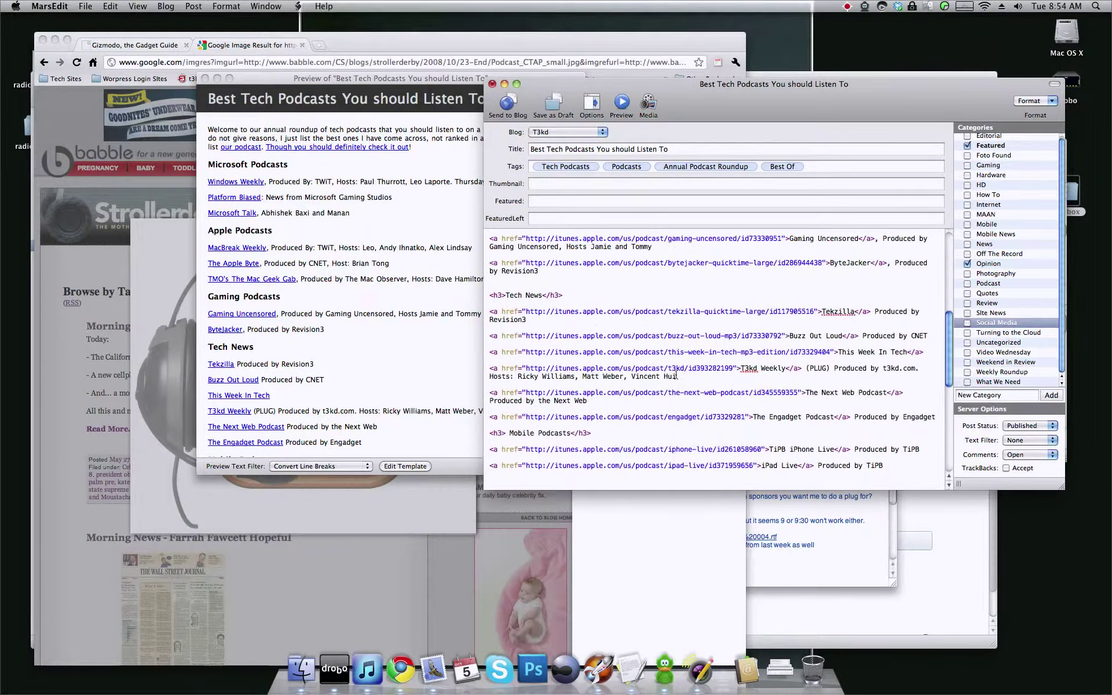
scroll(675, 375, "up", 5)
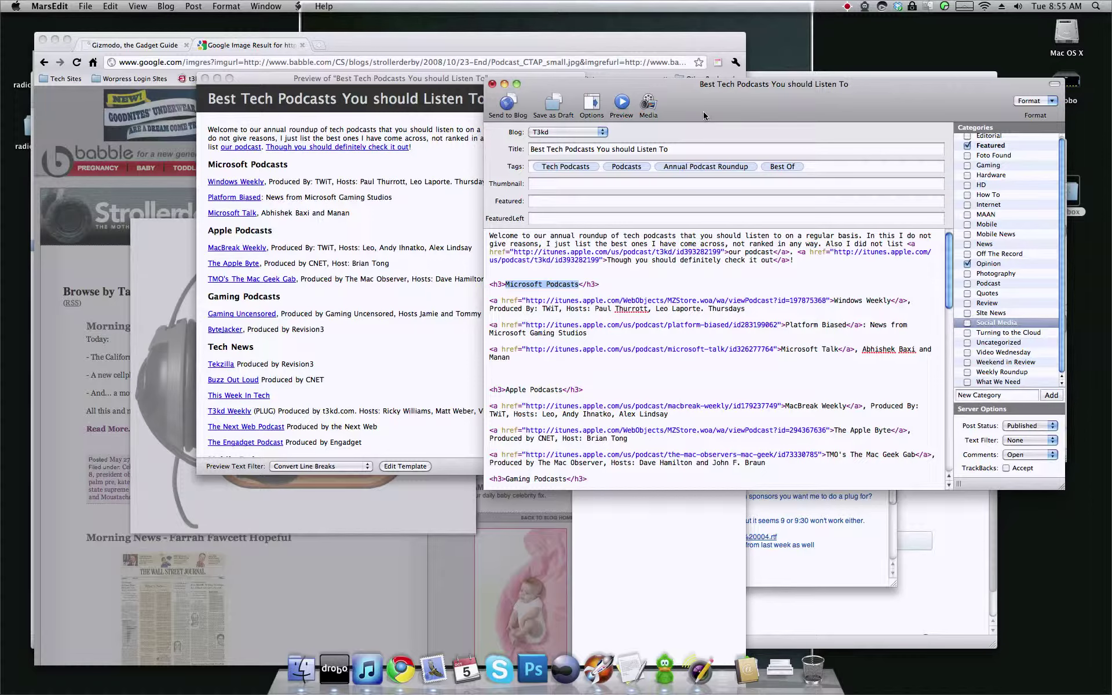
Step: Move the post window aside and browse the T3kd posts list from the Netflix Canada post
left_click_drag(708, 112, 449, 162)
left_click(897, 149)
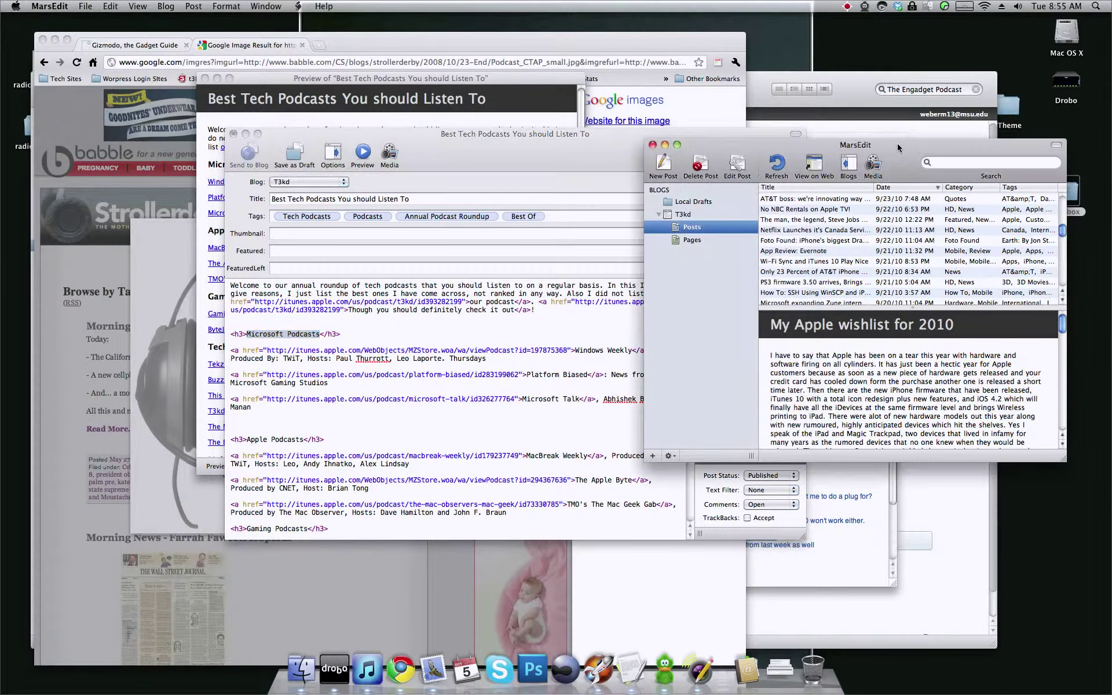
left_click(830, 230)
scroll(830, 274, "down", 3)
scroll(830, 275, "down", 10)
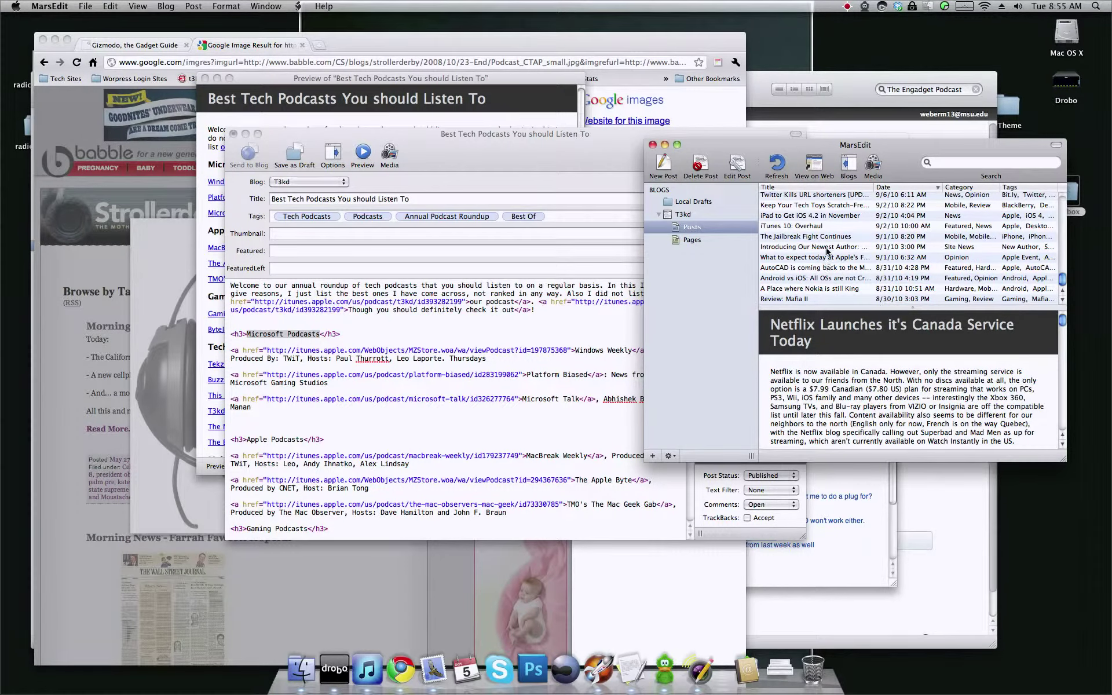
scroll(829, 238, "up", 10)
scroll(830, 235, "up", 5)
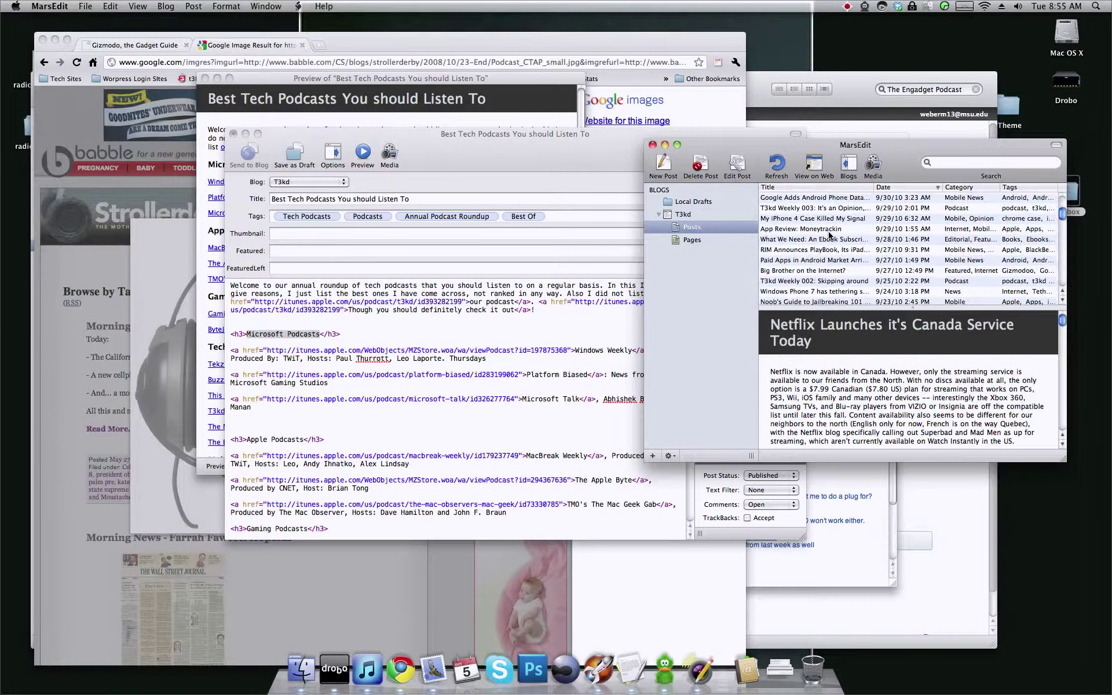
Step: Preview My Apple wishlist for 2010, BlackBerry, then I'm a Fanboy! And Proud Of It!
left_click(799, 199)
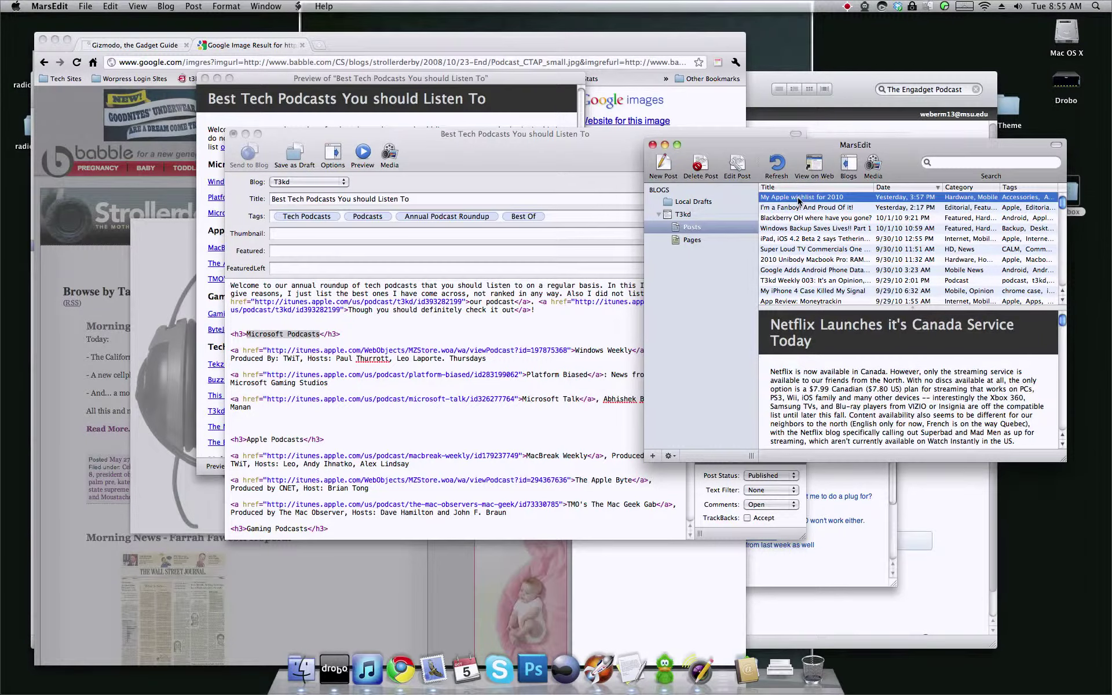
left_click(803, 217)
left_click(803, 209)
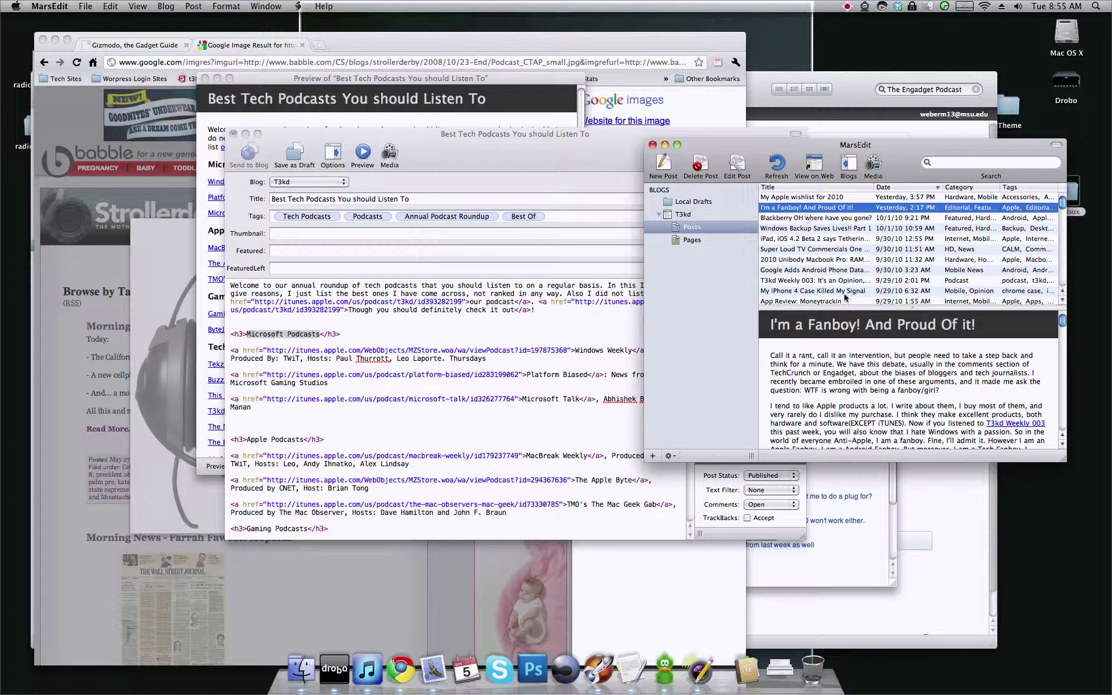
scroll(863, 356, "down", 5)
scroll(863, 356, "down", 10)
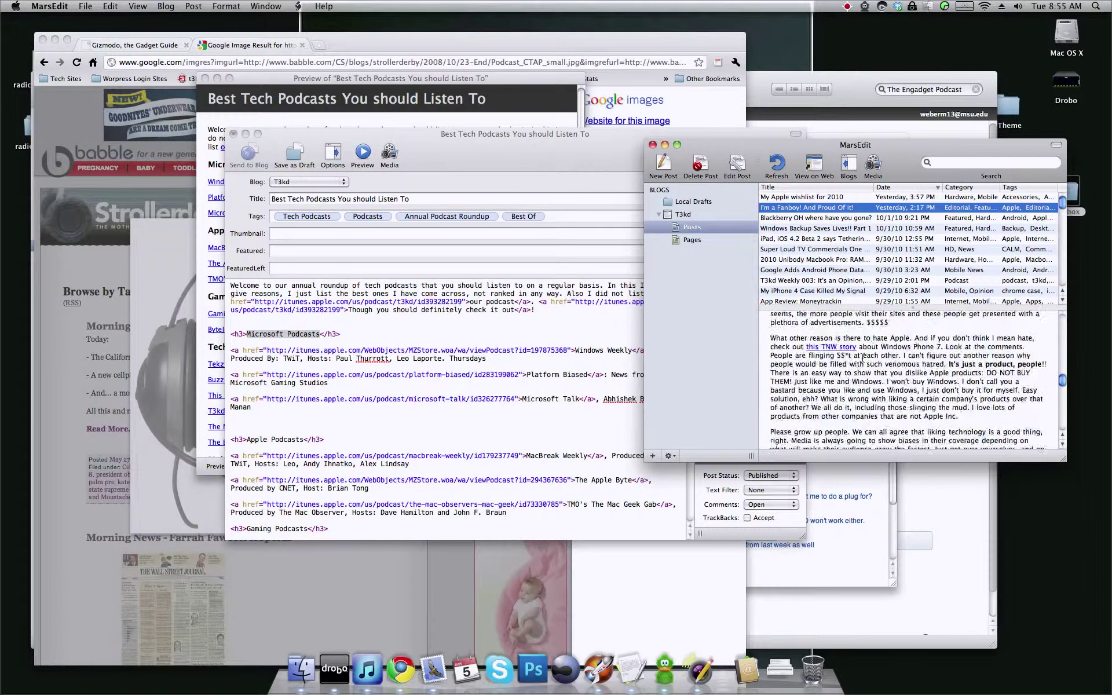
scroll(865, 262, "down", 1)
scroll(865, 262, "up", 1)
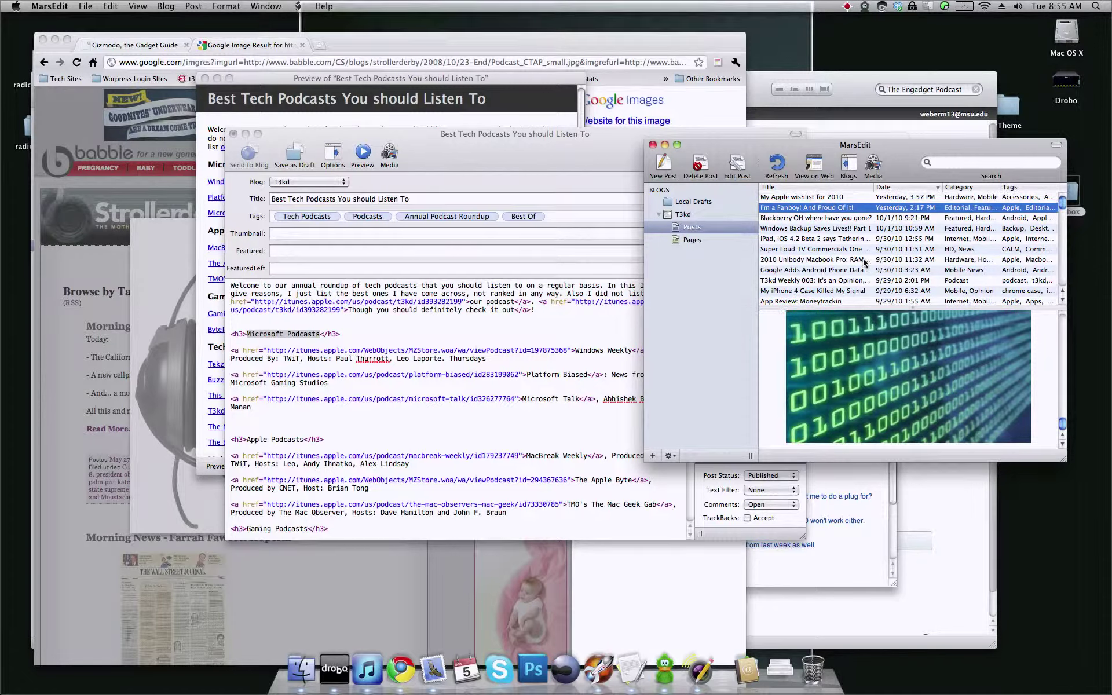